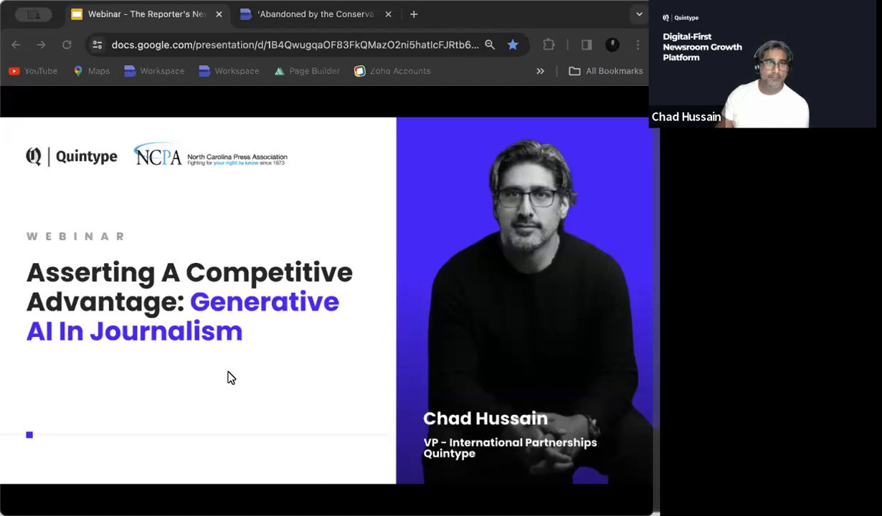
Advance from the title slide to the stats slide: 1B+ pageviews, 200+ publishers, 150+ languages
{"action": "key", "text": "Right"}
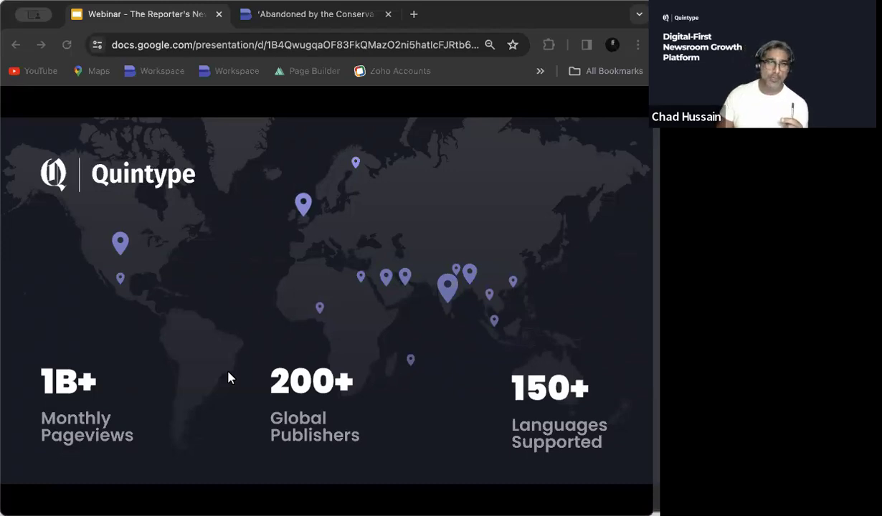
Move past the Agenda slide to the Estimates slide with the 25% and 90% forecasts
{"action": "key", "text": "Right"}
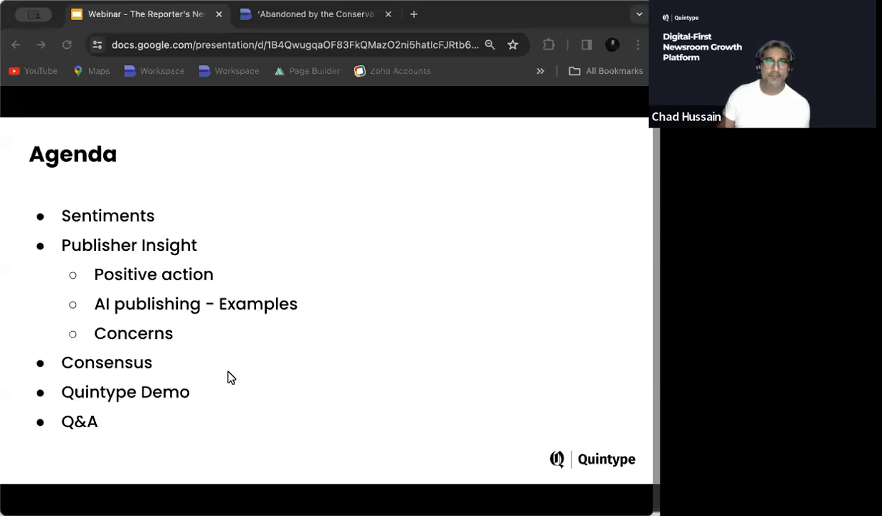
{"action": "left_click", "coordinate": [230, 378]}
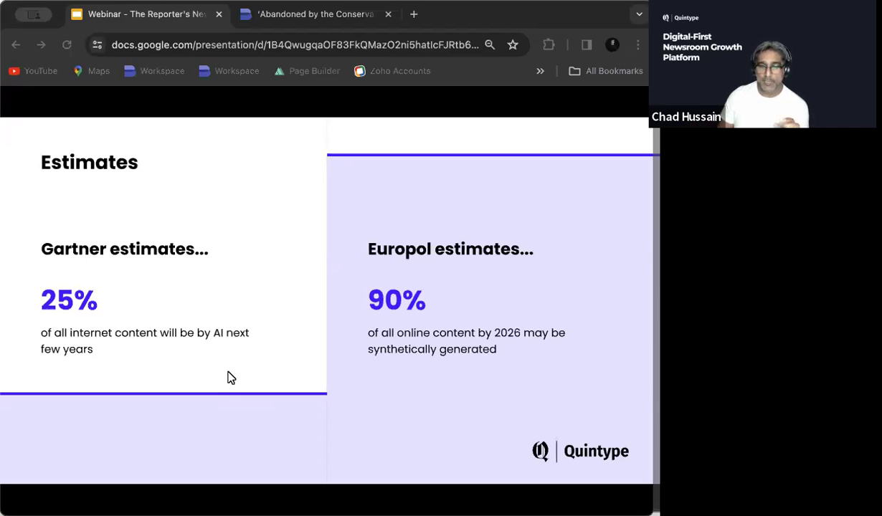
Advance to the slide of tech leaders' AI quotes tagged Fear, Mainstream and Pivotal
{"action": "key", "text": "Right"}
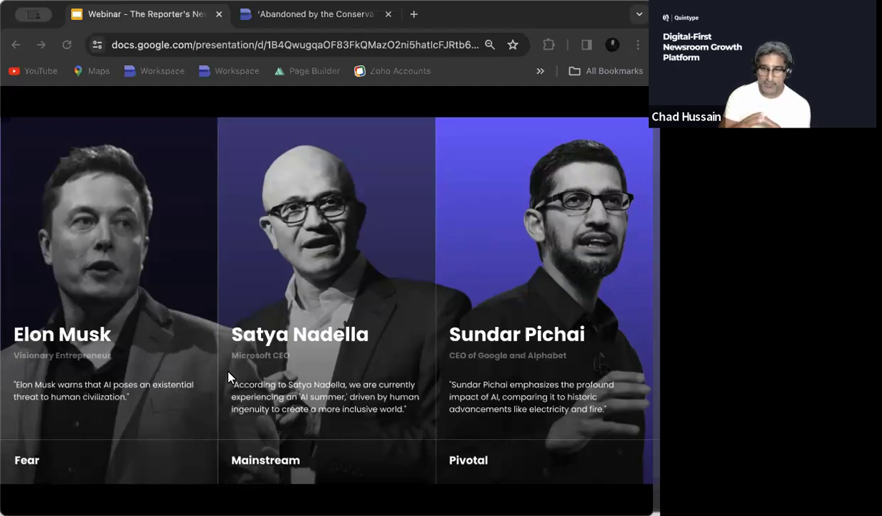
Advance to the Publisher Insight slide showing the 49%, 67%, 70% and 82% figures
{"action": "key", "text": "Right"}
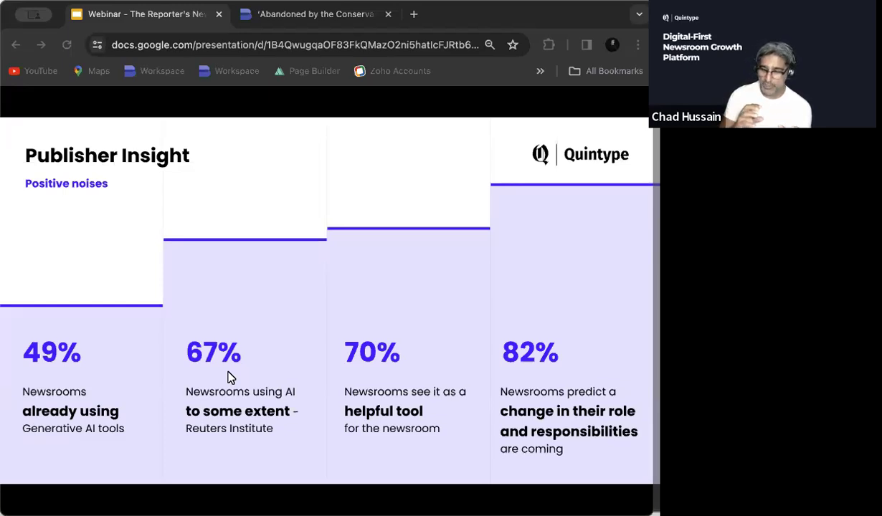
Advance to the Publisher Insights bar chart, from Text creation 54% down to personalisation 19%
{"action": "key", "text": "Right"}
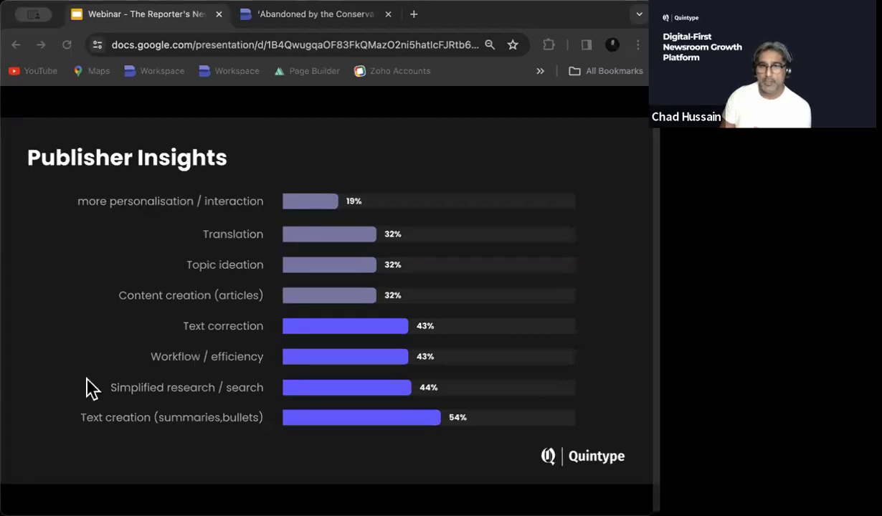
{"action": "mouse_move", "coordinate": [69, 482]}
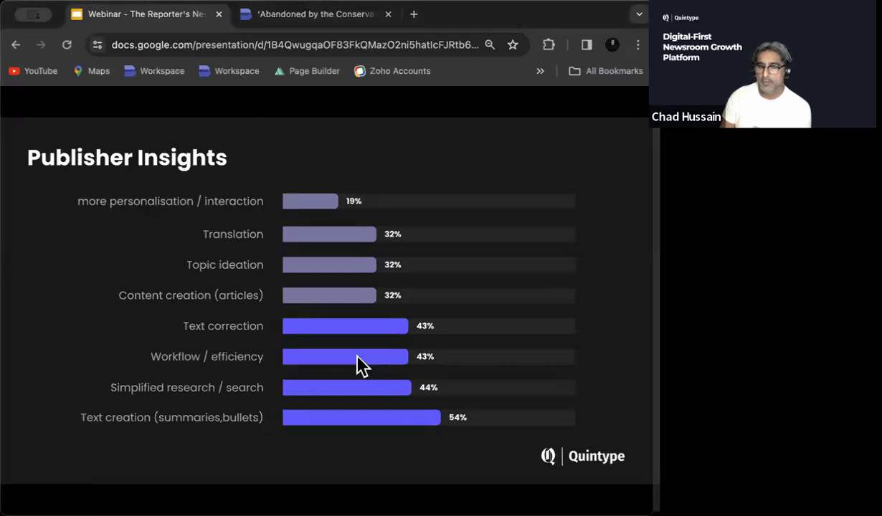
Advance to the client-logo slide with Bloomberg, The Washington Post, Forbes and HealthDay
{"action": "key", "text": "Right"}
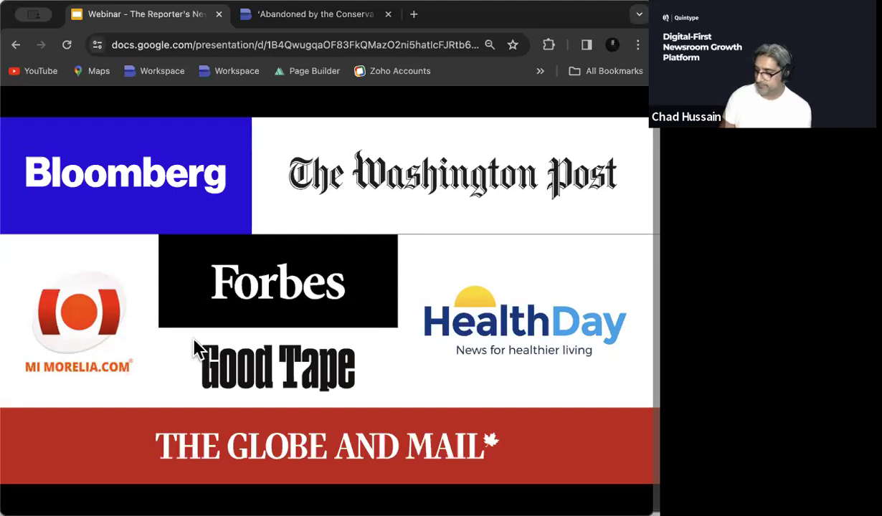
{"action": "key", "text": "Right"}
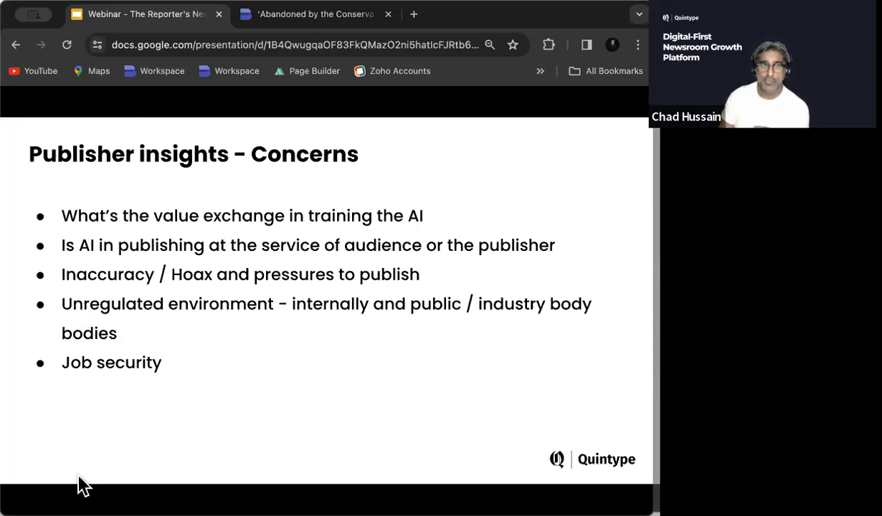
Advance to the Concerns chart: inaccuracy 85%, plagiarism 67%, down to None at 3%
{"action": "key", "text": "Right"}
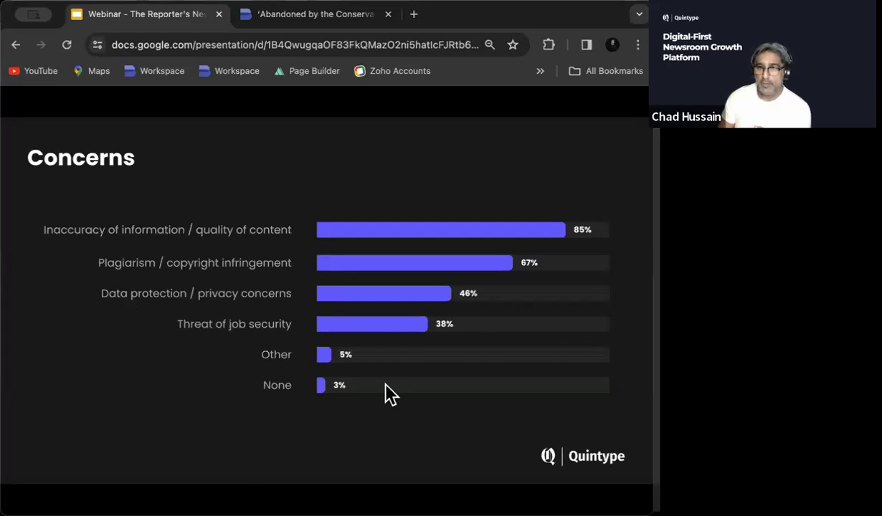
Advance to the Consensus slide on workflow, speed, hand-holding and audience personalisation
{"action": "key", "text": "Right"}
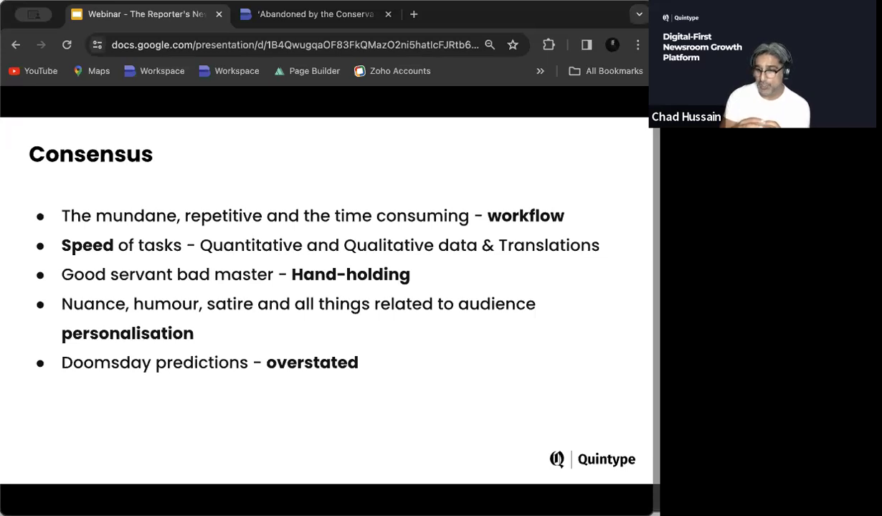
Move on to slide 12 with the embedded 'AI-driven Editorial Solutions by Quintype' video
{"action": "left_click", "coordinate": [140, 420]}
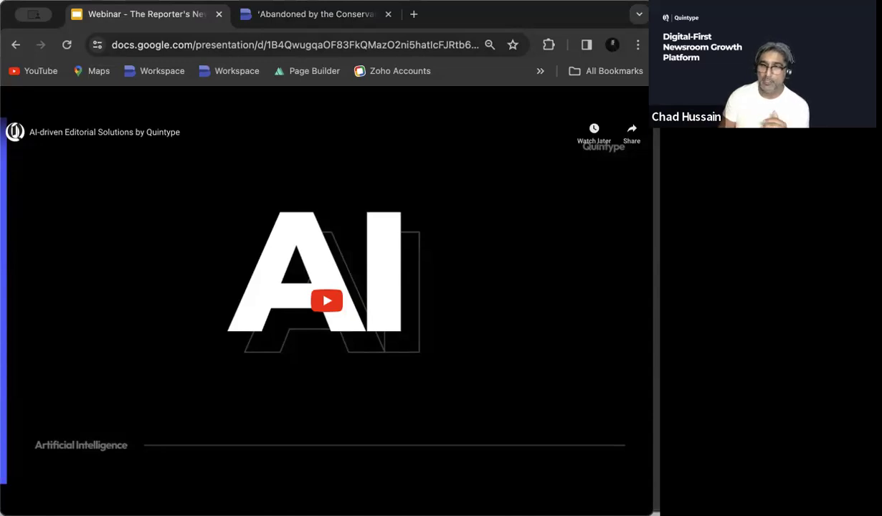
Play the embedded Quintype video through to its closing card, then pause it
{"action": "left_click", "coordinate": [327, 305]}
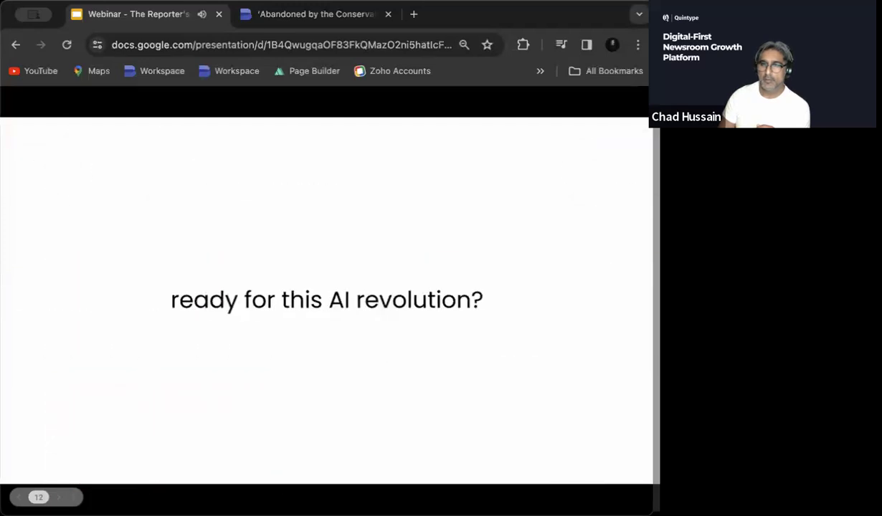
{"action": "left_click", "coordinate": [220, 236]}
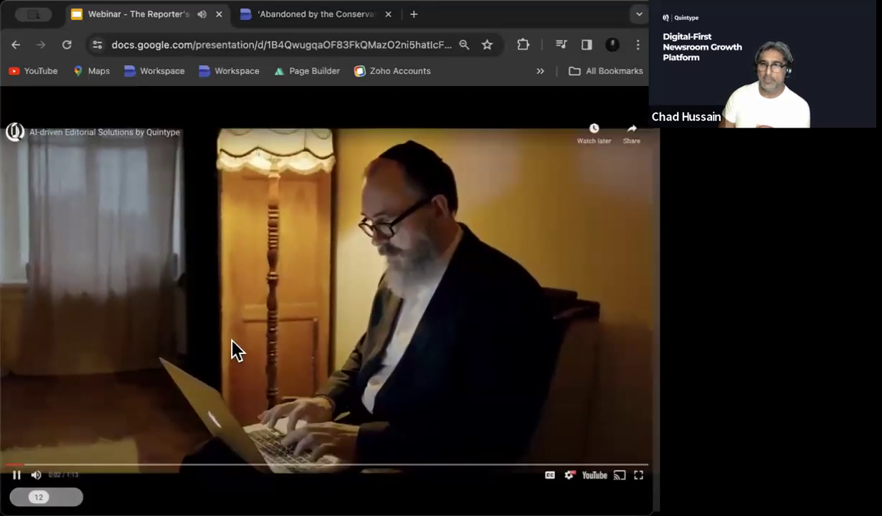
{"action": "left_click", "coordinate": [232, 349]}
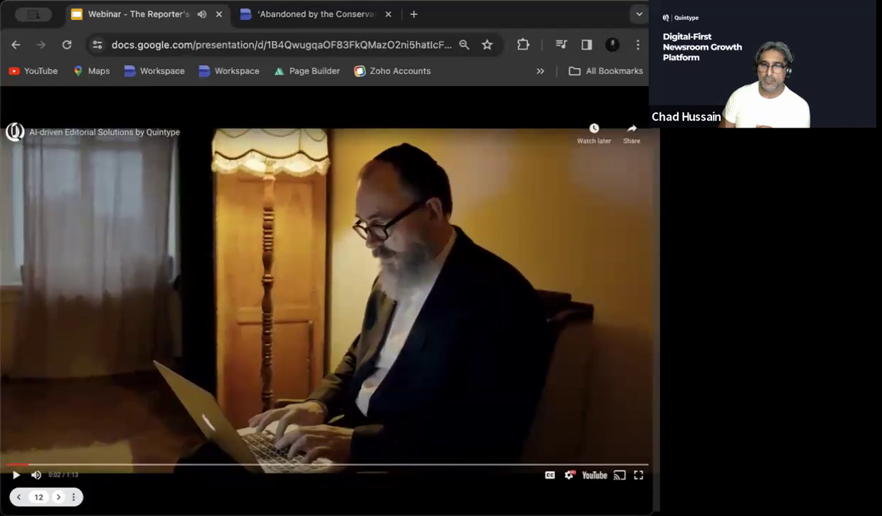
Advance the deck to the Demo slide and return to the Quintype story editor
{"action": "key", "text": "Right"}
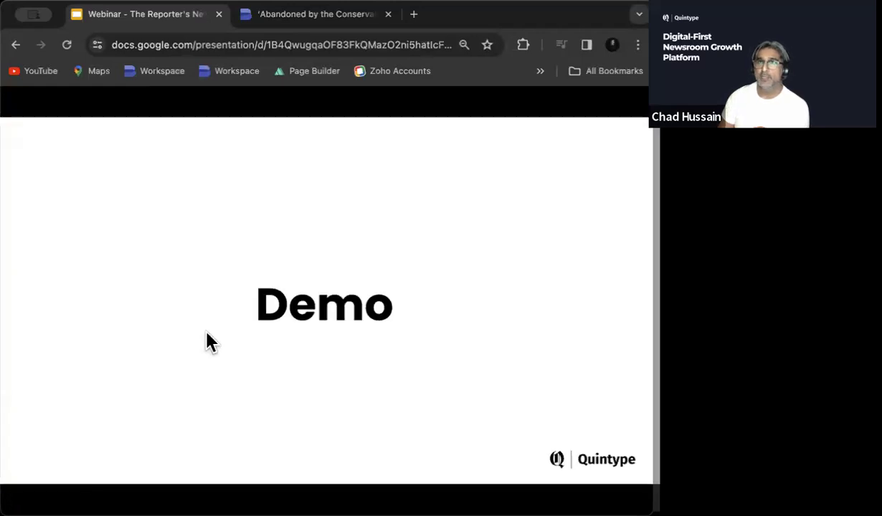
{"action": "left_click", "coordinate": [299, 21]}
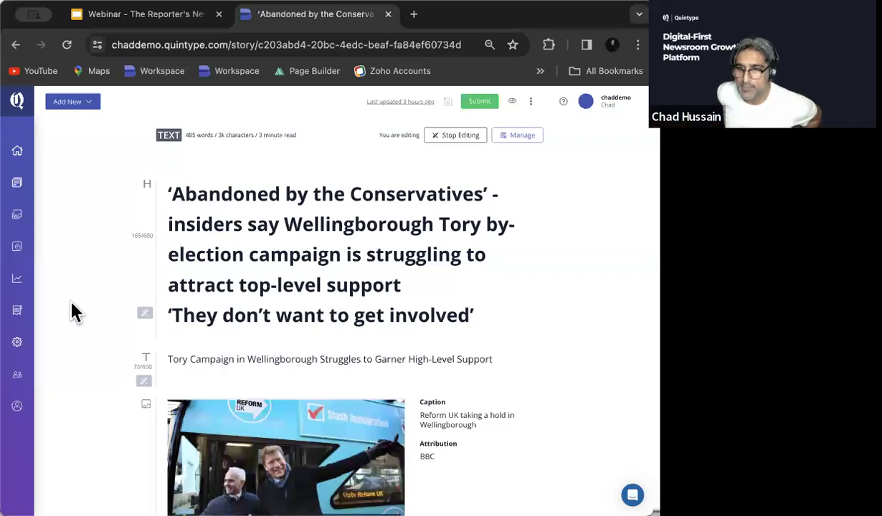
Go back to the Workspace list and reopen the 'Abandoned by the Conservatives' story
{"action": "left_click", "coordinate": [17, 150]}
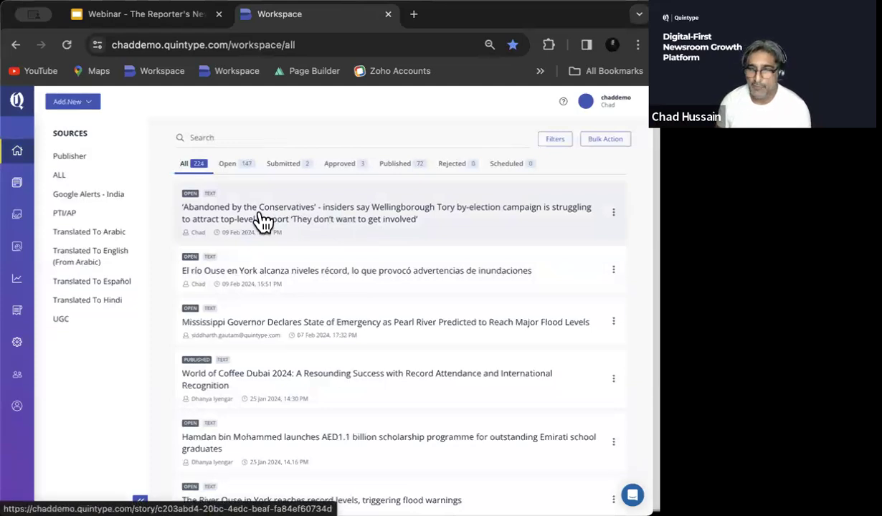
{"action": "left_click", "coordinate": [263, 221]}
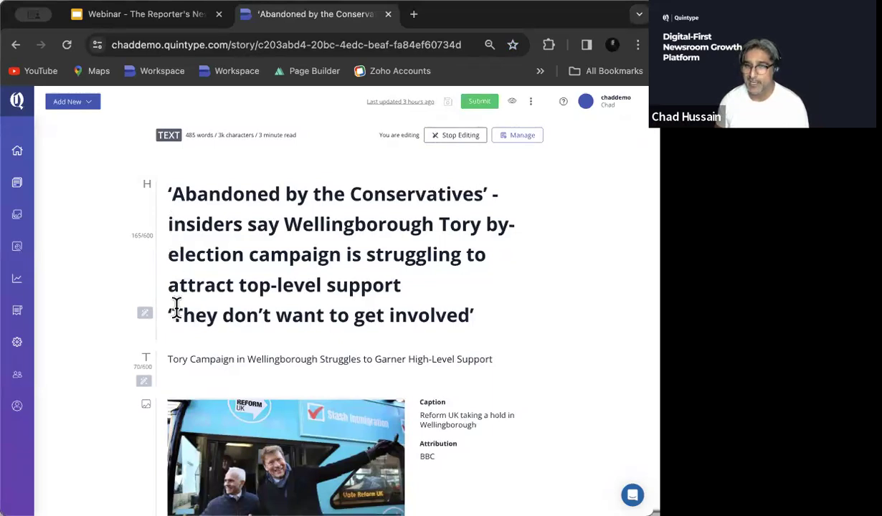
Scroll through the 'Abandoned by the Conservatives' article body and embeds, then back up
{"action": "scroll", "coordinate": [178, 306], "scroll_direction": "down", "scroll_amount": 5}
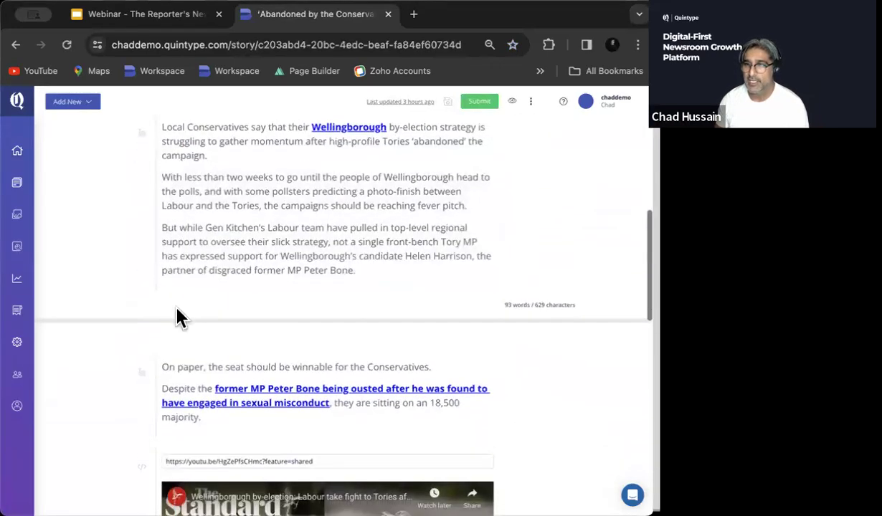
{"action": "scroll", "coordinate": [177, 310], "scroll_direction": "down", "scroll_amount": 10}
{"action": "scroll", "coordinate": [180, 318], "scroll_direction": "down", "scroll_amount": 2}
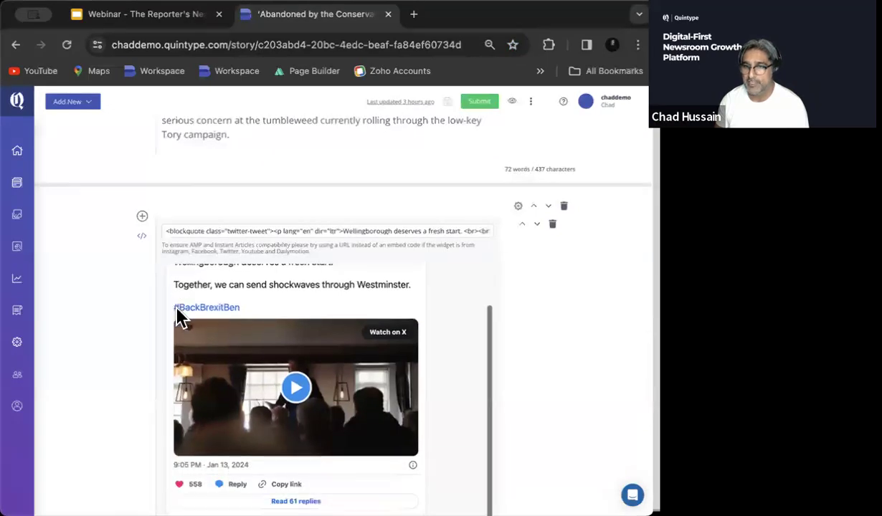
{"action": "scroll", "coordinate": [140, 379], "scroll_direction": "down", "scroll_amount": 8}
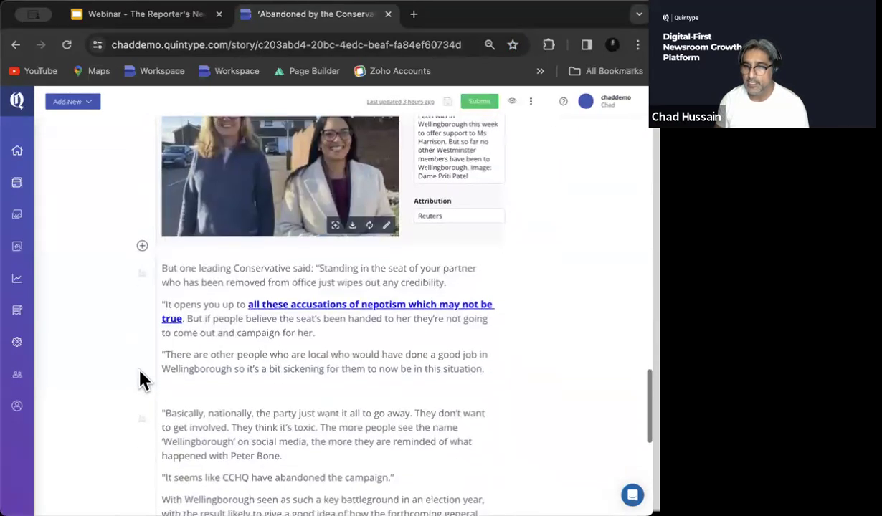
{"action": "scroll", "coordinate": [139, 379], "scroll_direction": "up", "scroll_amount": 7}
{"action": "scroll", "coordinate": [142, 378], "scroll_direction": "down", "scroll_amount": 5}
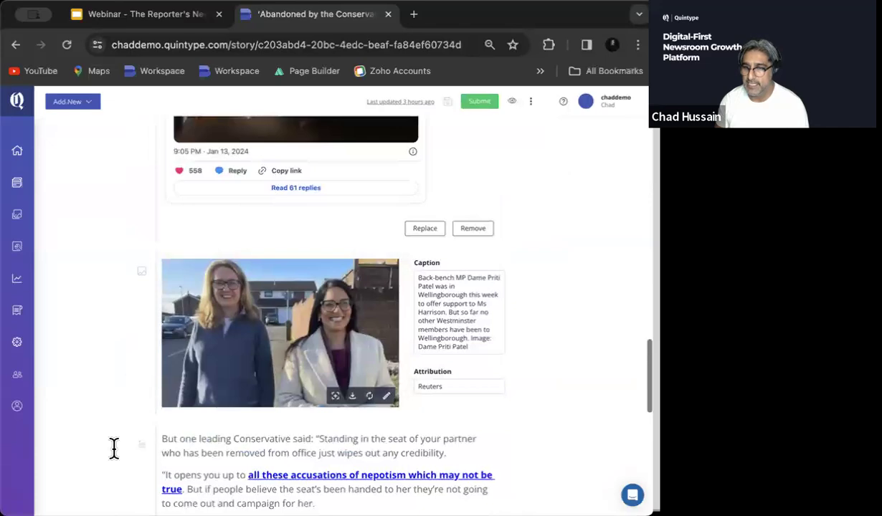
{"action": "scroll", "coordinate": [114, 448], "scroll_direction": "down", "scroll_amount": 10}
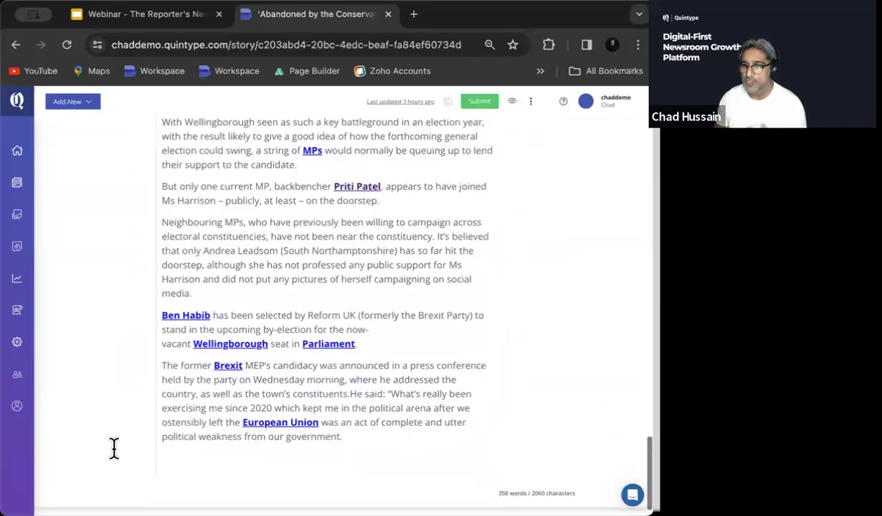
{"action": "scroll", "coordinate": [113, 448], "scroll_direction": "down", "scroll_amount": 1}
{"action": "scroll", "coordinate": [114, 448], "scroll_direction": "up", "scroll_amount": 12}
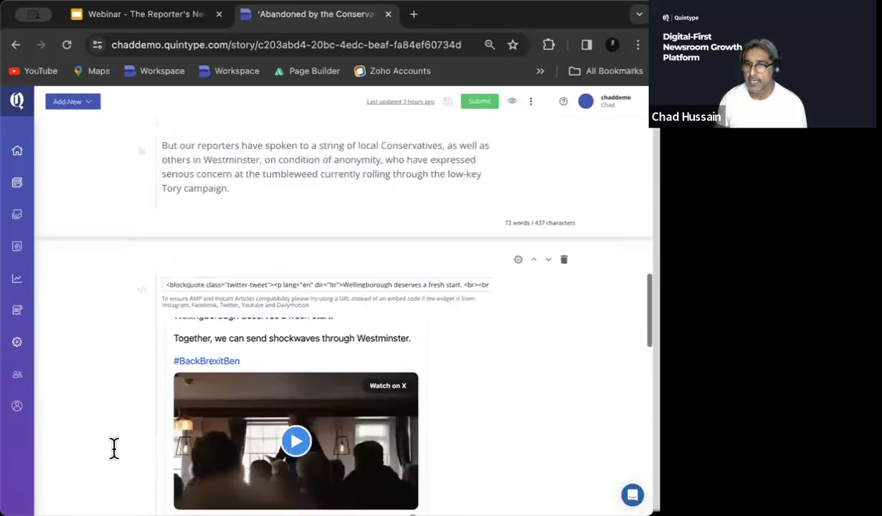
{"action": "scroll", "coordinate": [113, 449], "scroll_direction": "up", "scroll_amount": 15}
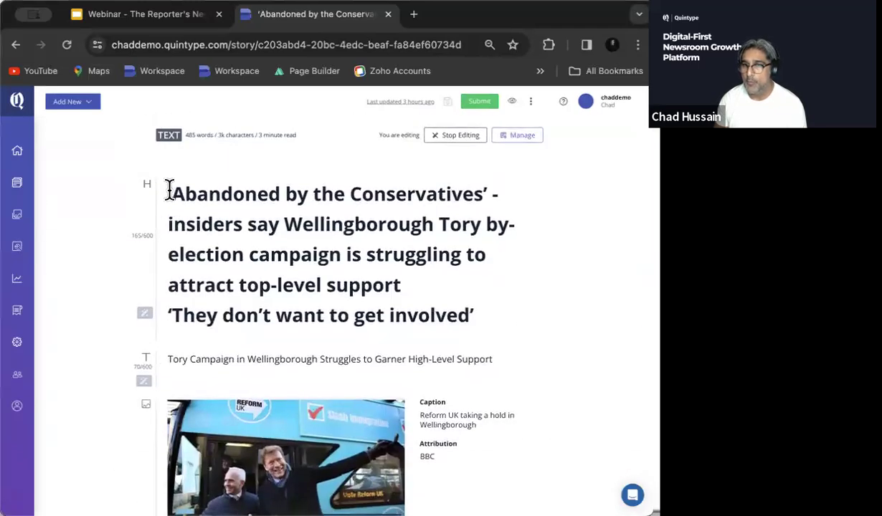
Replace the headline with 'Conservatives Struggle to Gain Momentum in Wellingborough By-Election Campaign'
{"action": "left_click_drag", "start_coordinate": [170, 190], "coordinate": [495, 349]}
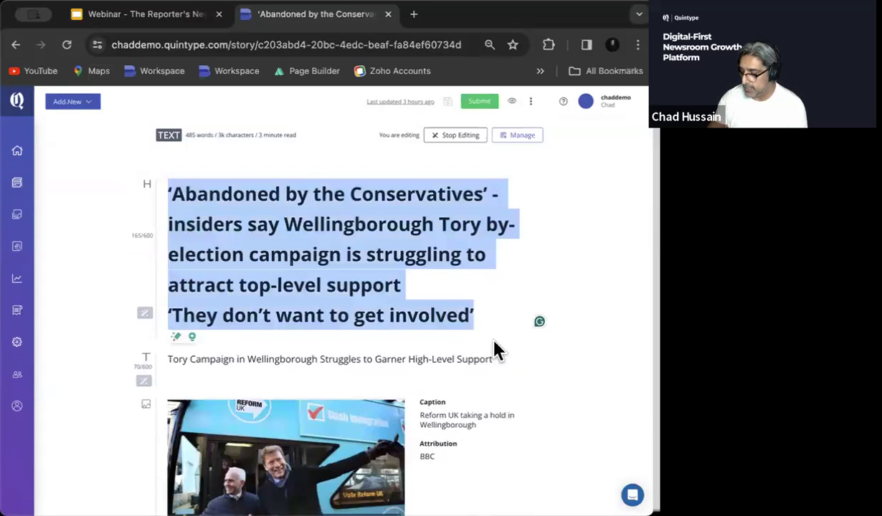
{"action": "key", "text": "BackSpace"}
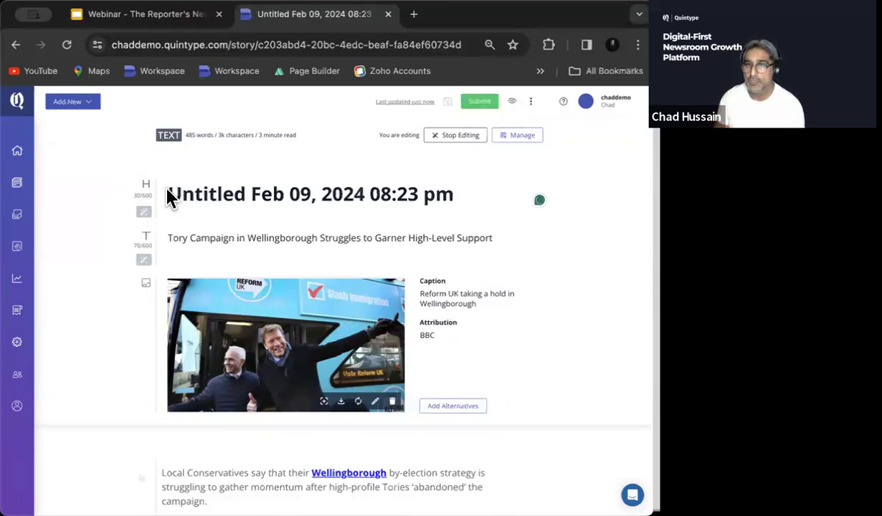
{"action": "left_click_drag", "start_coordinate": [169, 191], "coordinate": [459, 195]}
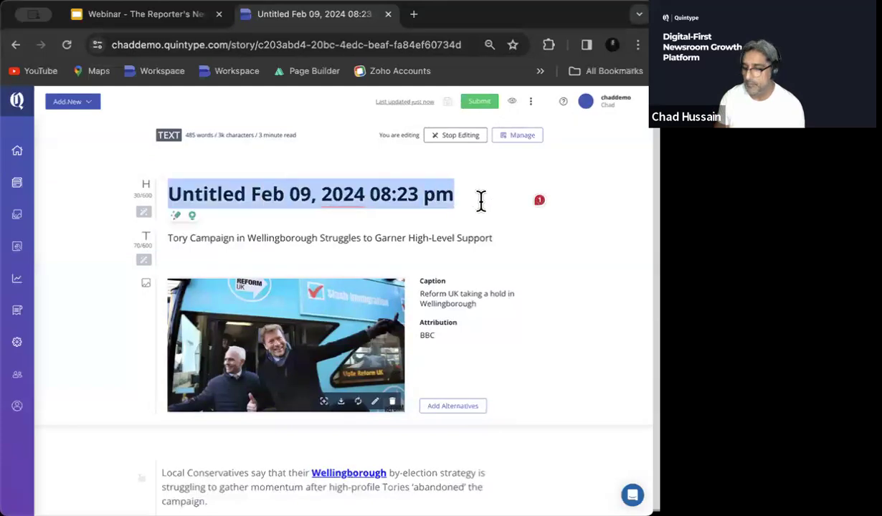
{"action": "key", "text": "BackSpace"}
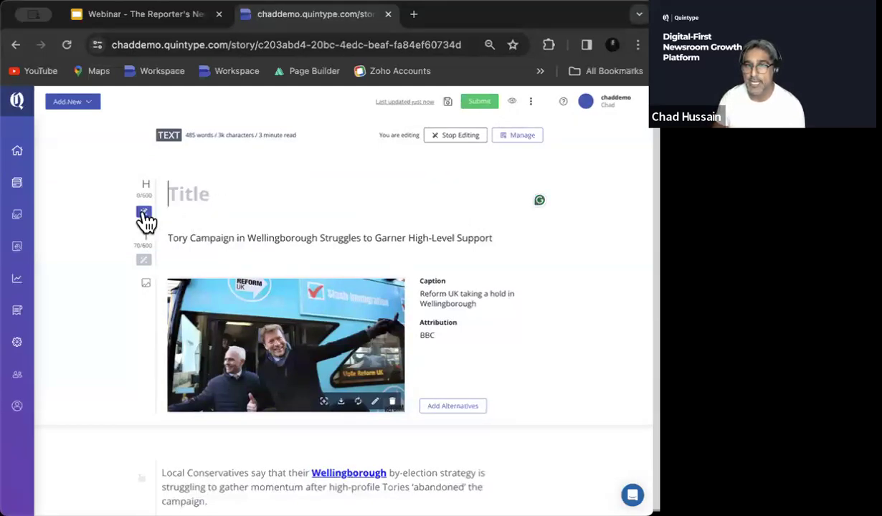
{"action": "type", "text": "Conservatives Struggle to Gain Momentum in Wellingborough By-Election Campaign"}
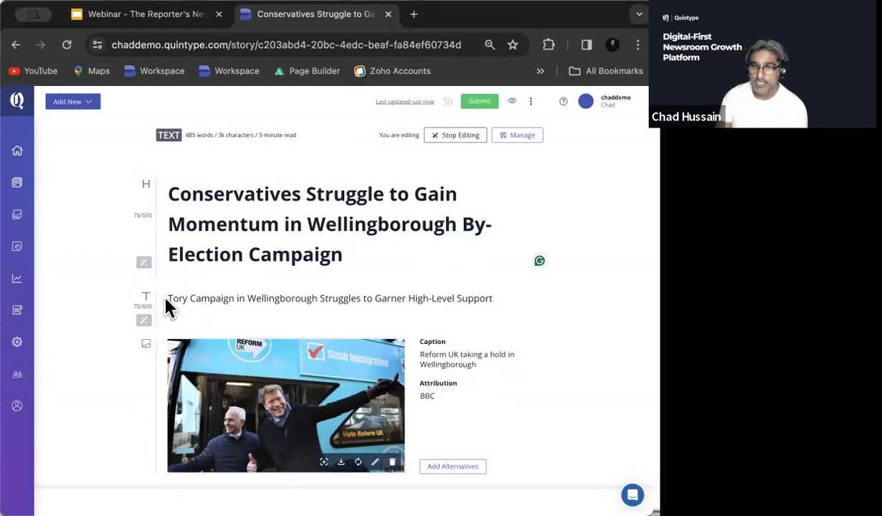
Clear the old subtitle and request an AI-written subtitle
{"action": "left_click_drag", "start_coordinate": [168, 301], "coordinate": [597, 301]}
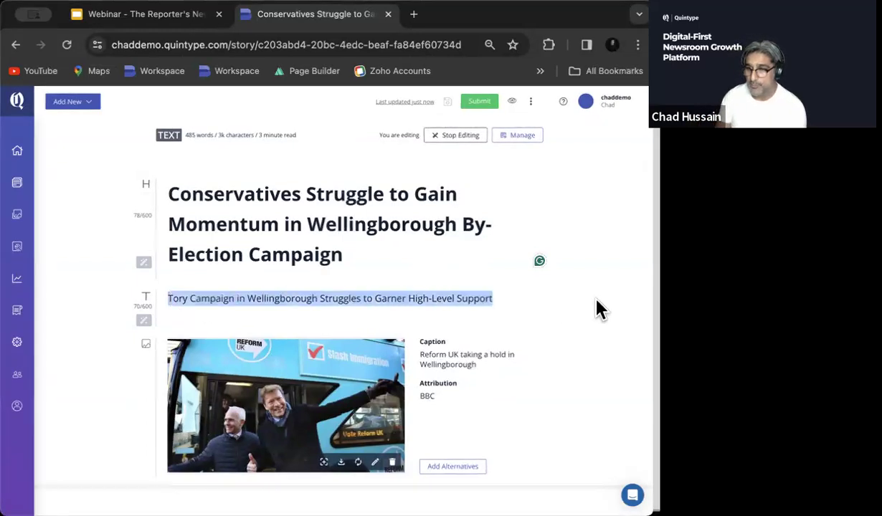
{"action": "key", "text": "BackSpace"}
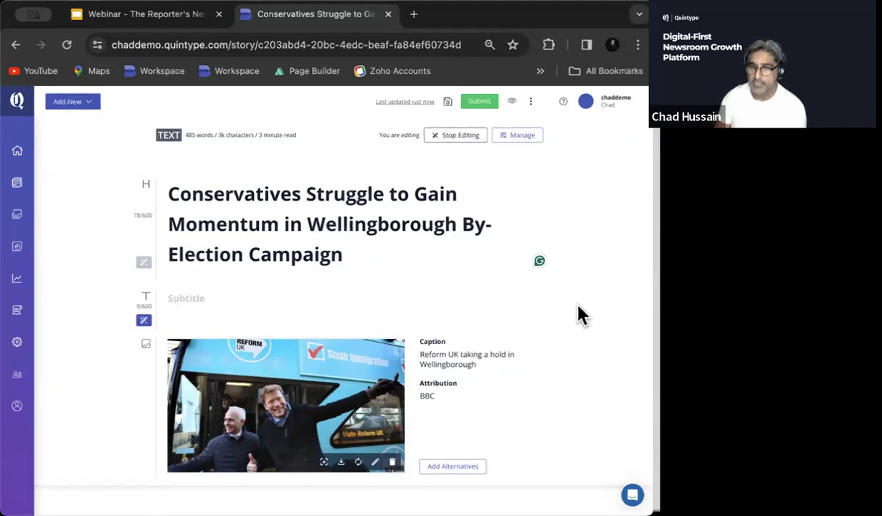
{"action": "left_click_drag", "start_coordinate": [142, 328], "coordinate": [108, 334]}
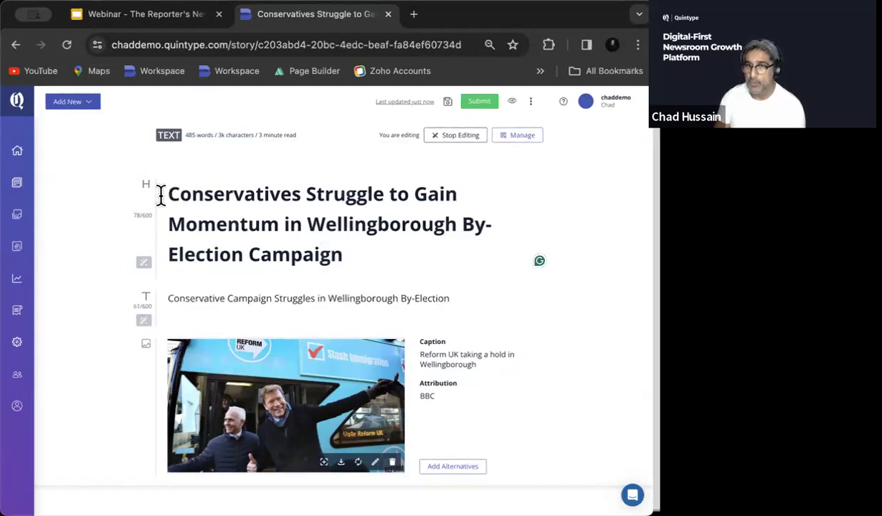
Regenerate the headline as 'Conservatives' Wellingborough By-Election Strategy Struggles as High-Profile Support Falters'
{"action": "left_click_drag", "start_coordinate": [173, 194], "coordinate": [356, 251]}
{"action": "key", "text": "BackSpace"}
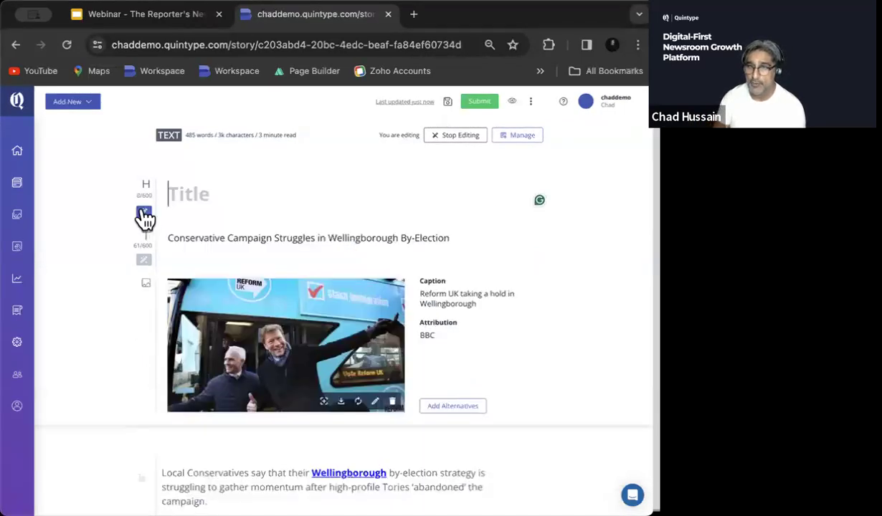
{"action": "left_click_drag", "start_coordinate": [145, 211], "coordinate": [144, 210]}
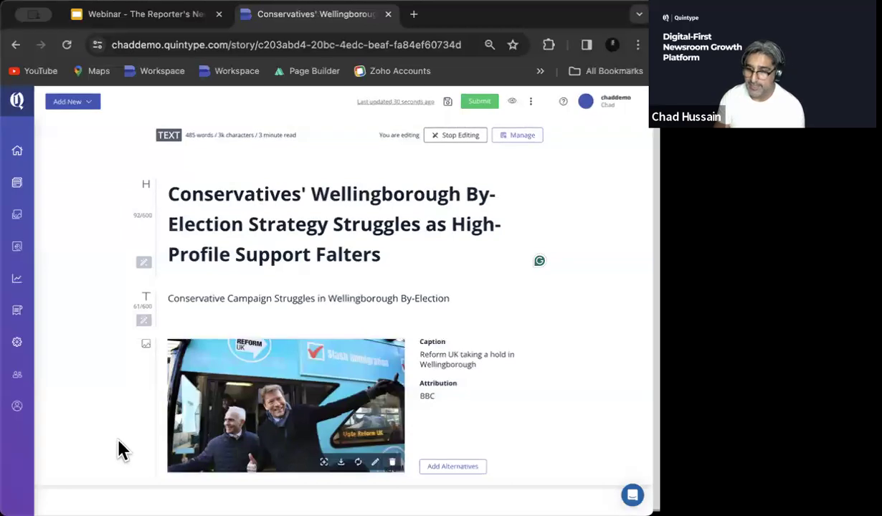
AI-rewrite the first text block's three paragraphs into one paragraph on the faltering campaign
{"action": "scroll", "coordinate": [121, 450], "scroll_direction": "down", "scroll_amount": 5}
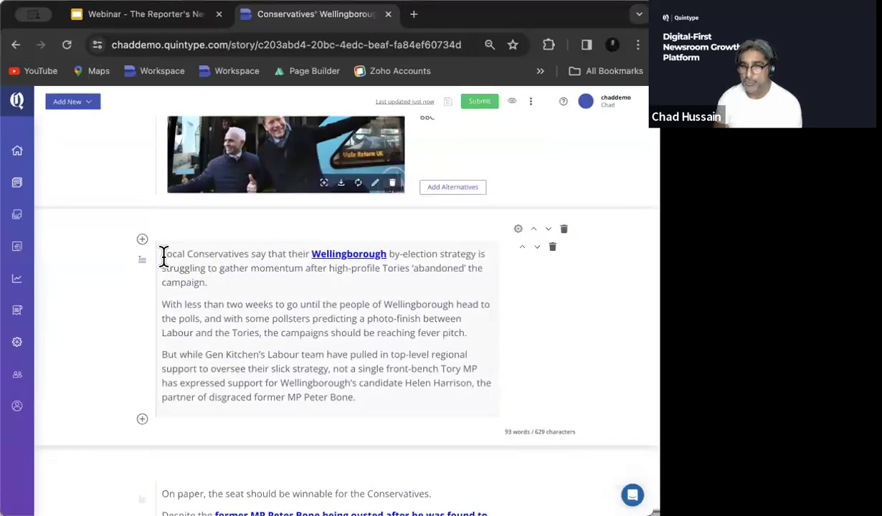
{"action": "left_click_drag", "start_coordinate": [163, 256], "coordinate": [370, 407]}
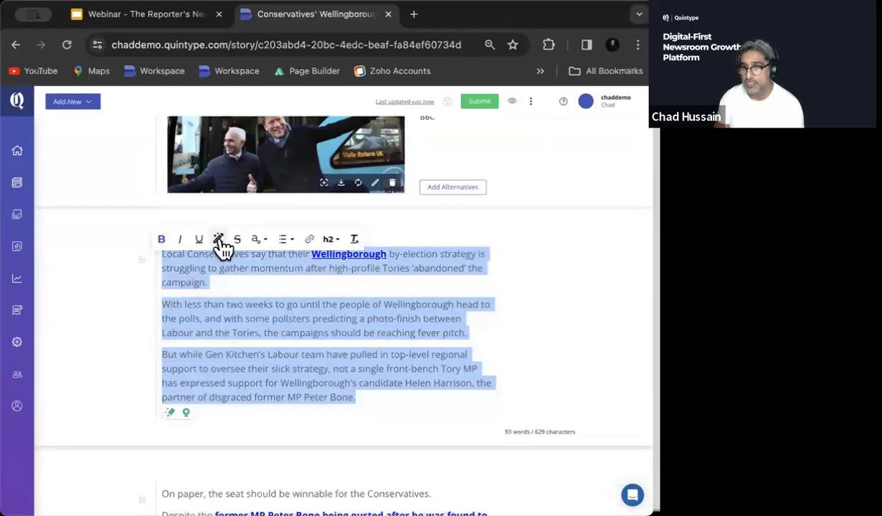
{"action": "left_click", "coordinate": [219, 239]}
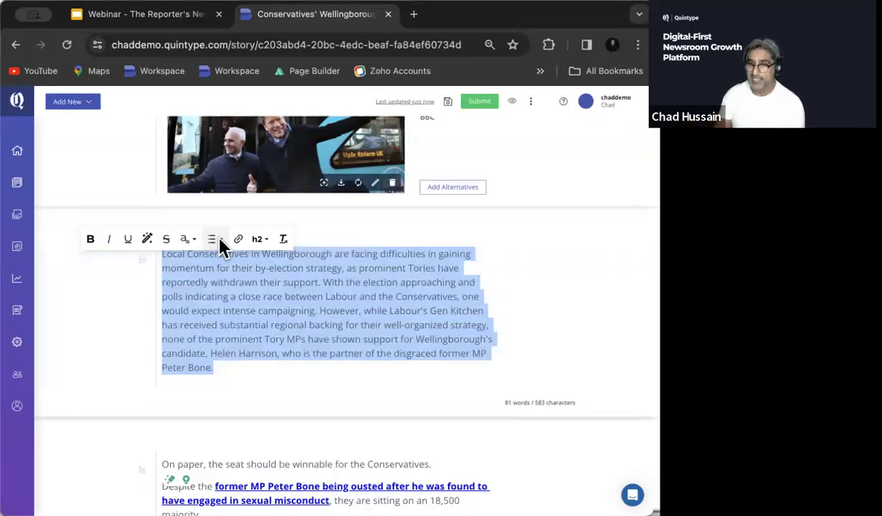
AI-condense the paragraphs from 'Basically, nationally' to 'on social media' into one paragraph
{"action": "left_click", "coordinate": [259, 409]}
{"action": "scroll", "coordinate": [258, 409], "scroll_direction": "down", "scroll_amount": 10}
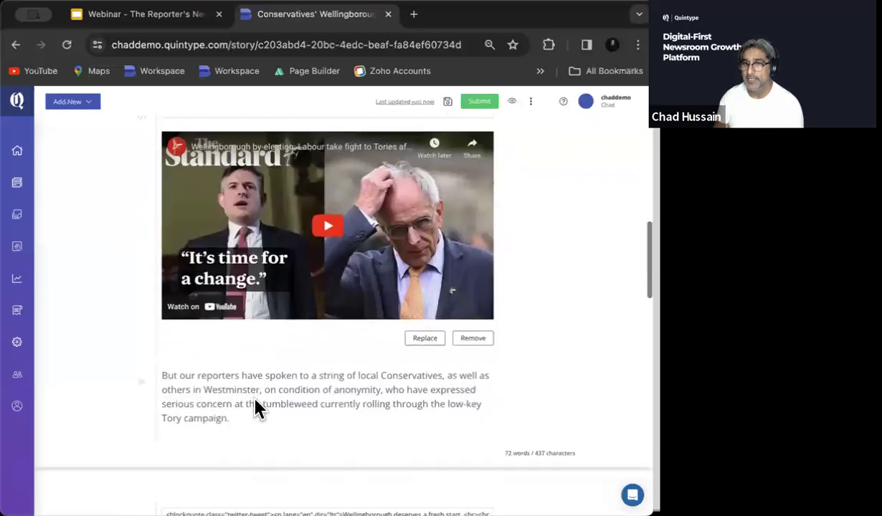
{"action": "scroll", "coordinate": [257, 406], "scroll_direction": "down", "scroll_amount": 10}
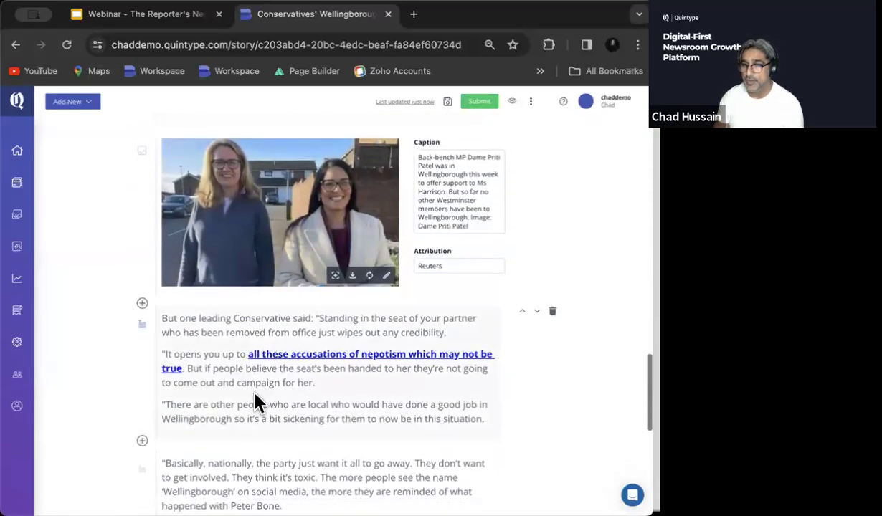
{"action": "scroll", "coordinate": [257, 403], "scroll_direction": "down", "scroll_amount": 4}
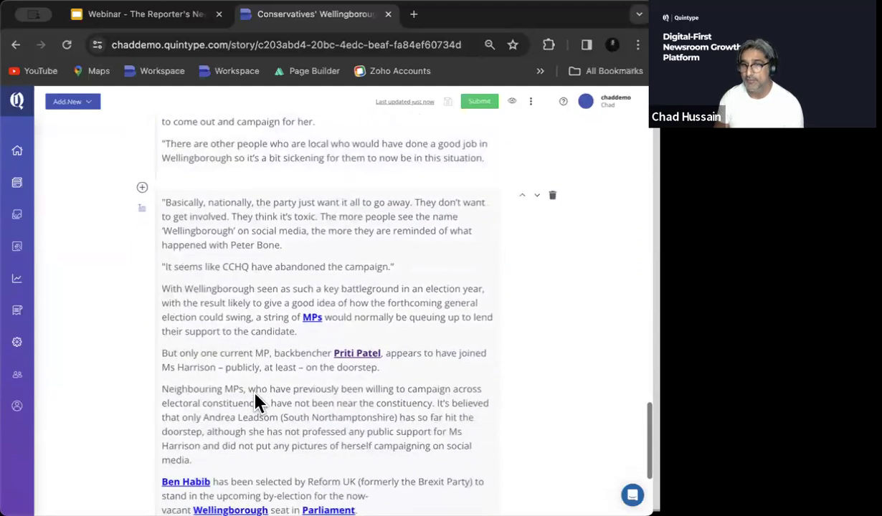
{"action": "left_click_drag", "start_coordinate": [164, 203], "coordinate": [291, 475]}
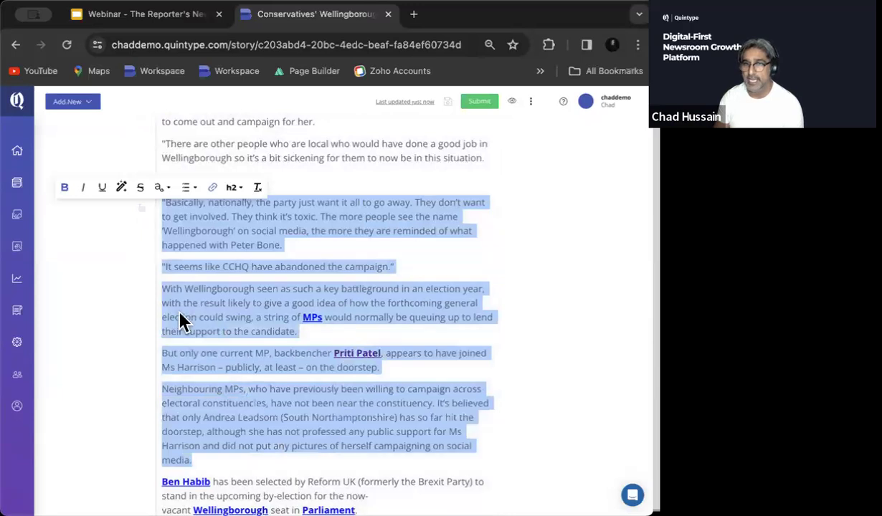
{"action": "left_click", "coordinate": [122, 190]}
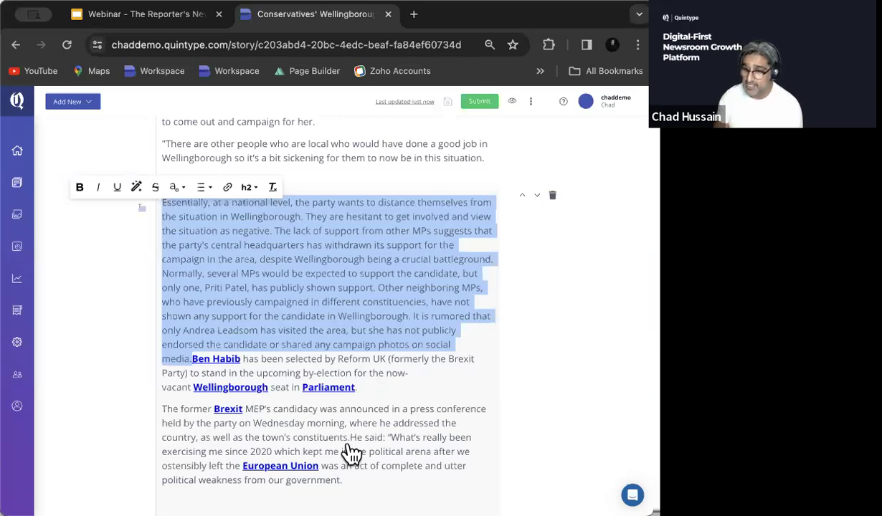
{"action": "scroll", "coordinate": [352, 453], "scroll_direction": "up", "scroll_amount": 15}
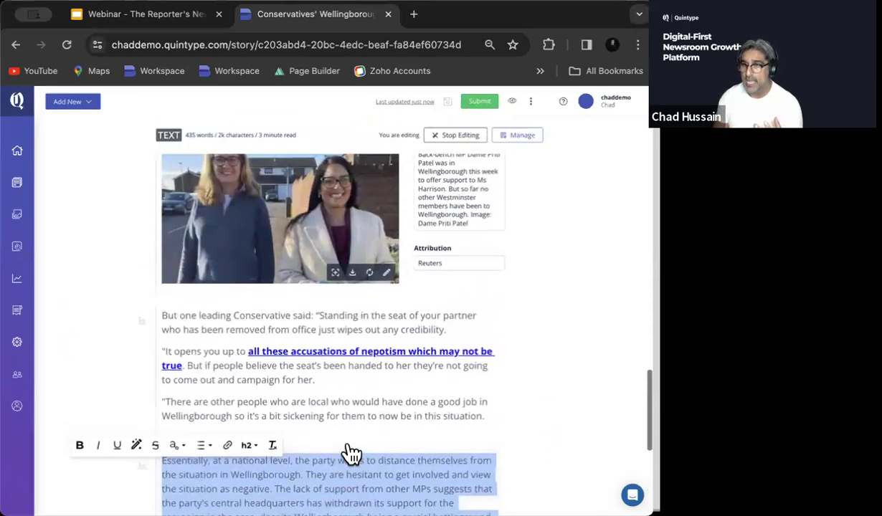
{"action": "scroll", "coordinate": [352, 453], "scroll_direction": "up", "scroll_amount": 2}
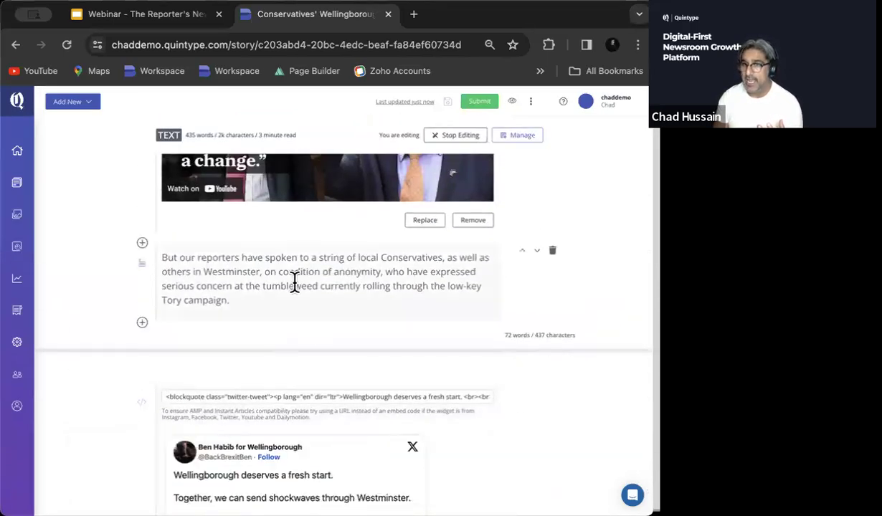
{"action": "scroll", "coordinate": [294, 282], "scroll_direction": "up", "scroll_amount": 5}
{"action": "scroll", "coordinate": [294, 282], "scroll_direction": "up", "scroll_amount": 10}
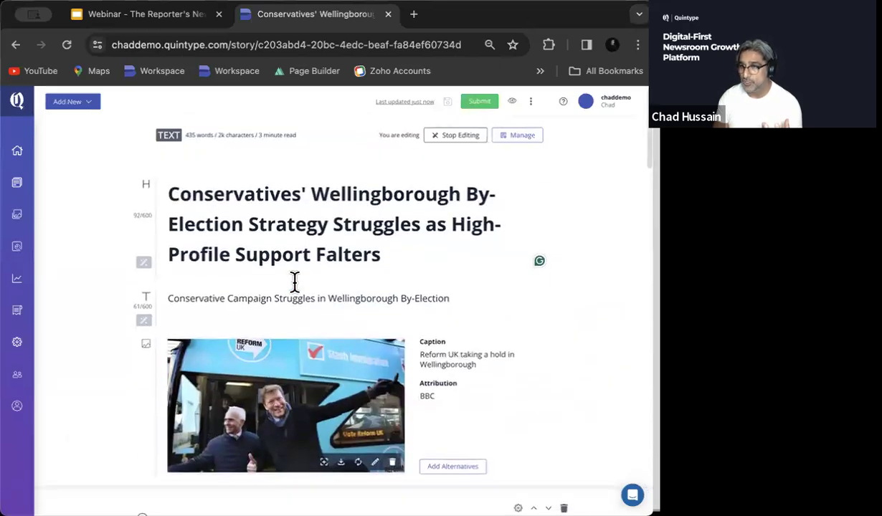
Generate a 93-character AI SEO meta title in the story's advanced settings
{"action": "left_click", "coordinate": [513, 139]}
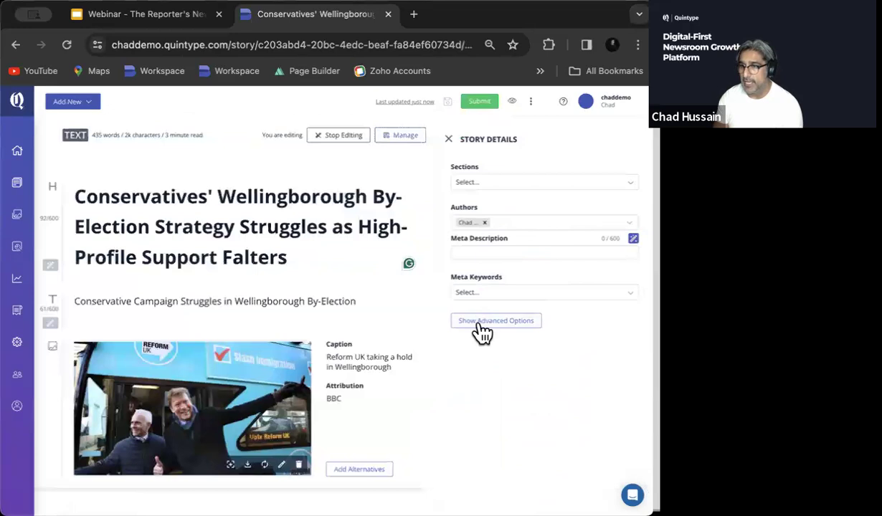
{"action": "left_click", "coordinate": [477, 324]}
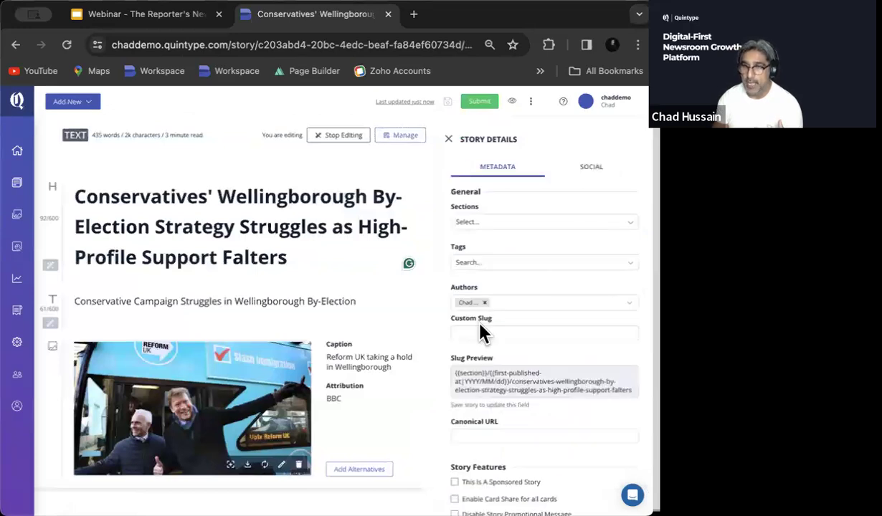
{"action": "scroll", "coordinate": [480, 331], "scroll_direction": "down", "scroll_amount": 4}
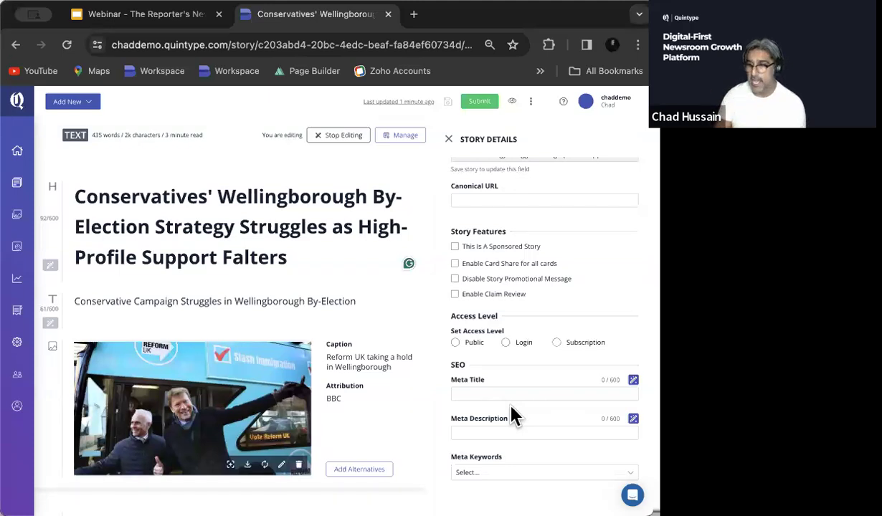
{"action": "left_click", "coordinate": [633, 380]}
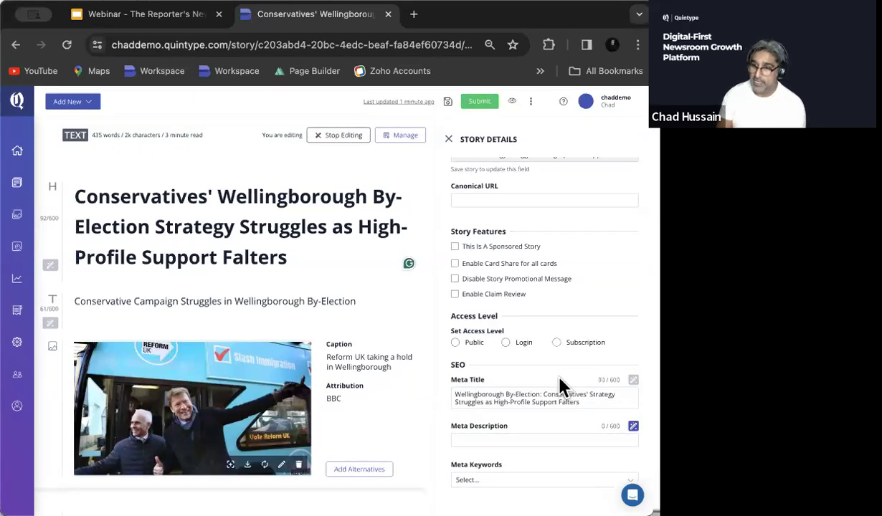
Generate an AI meta description, then clear it for a shorter 335-character version
{"action": "left_click", "coordinate": [633, 426]}
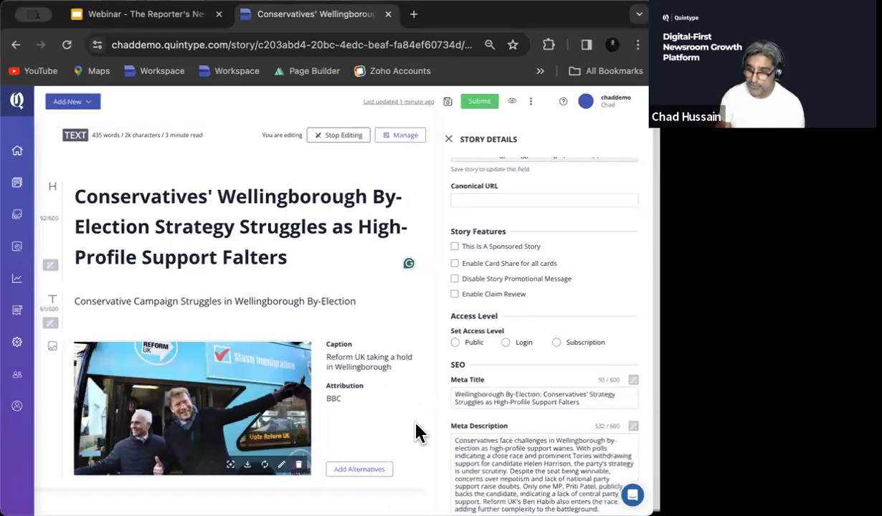
{"action": "scroll", "coordinate": [457, 405], "scroll_direction": "down", "scroll_amount": 2}
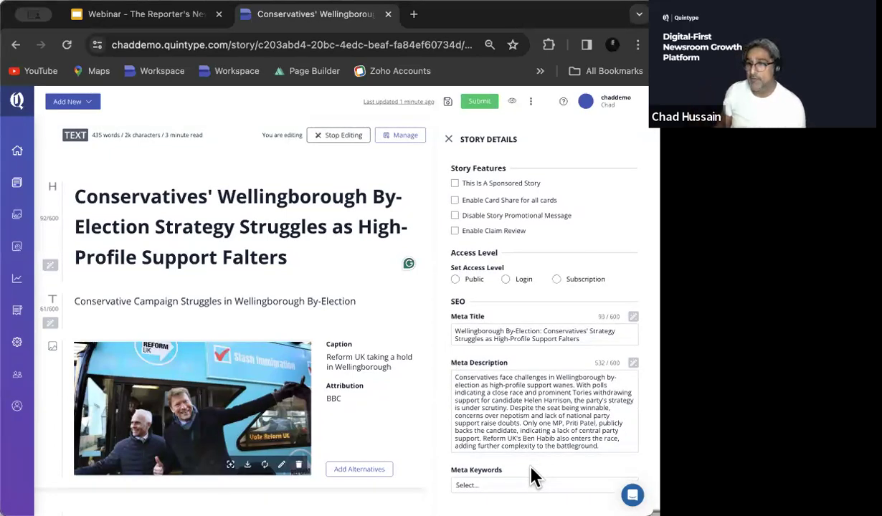
{"action": "left_click_drag", "start_coordinate": [602, 445], "coordinate": [452, 378]}
{"action": "key", "text": "BackSpace"}
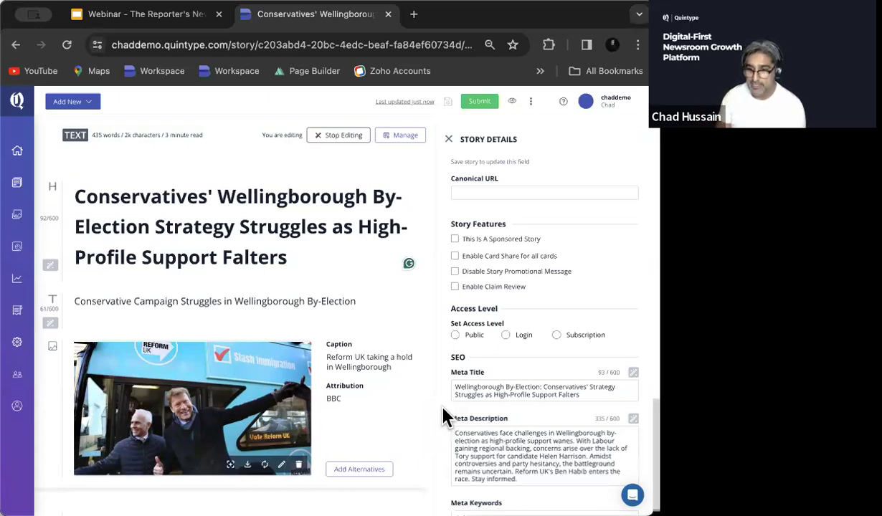
{"action": "scroll", "coordinate": [446, 414], "scroll_direction": "down", "scroll_amount": 1}
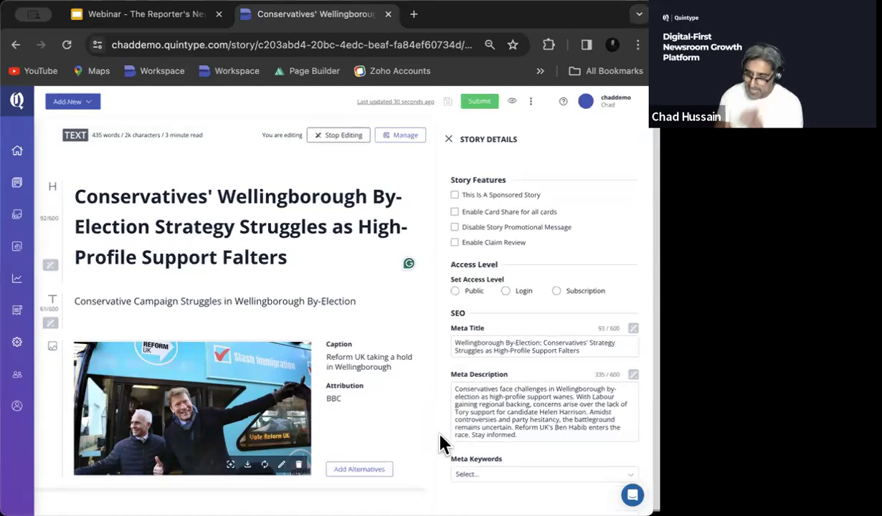
{"action": "scroll", "coordinate": [440, 434], "scroll_direction": "up", "scroll_amount": 7}
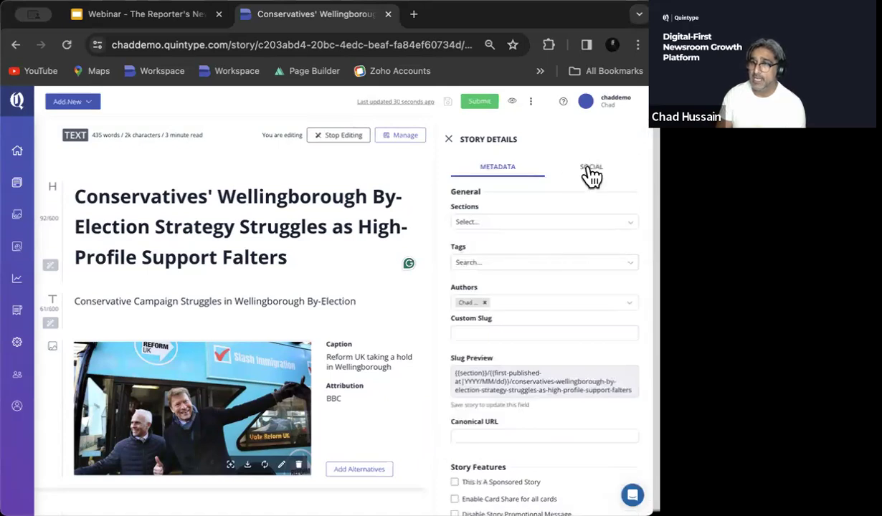
Replace the push notification title and message with new AI-written versions
{"action": "left_click", "coordinate": [584, 169]}
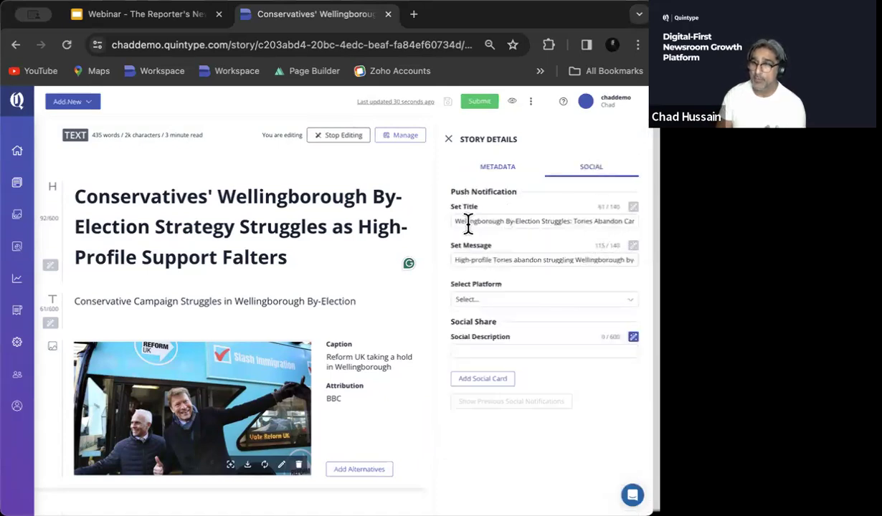
{"action": "left_click_drag", "start_coordinate": [453, 222], "coordinate": [637, 222]}
{"action": "key", "text": "BackSpace"}
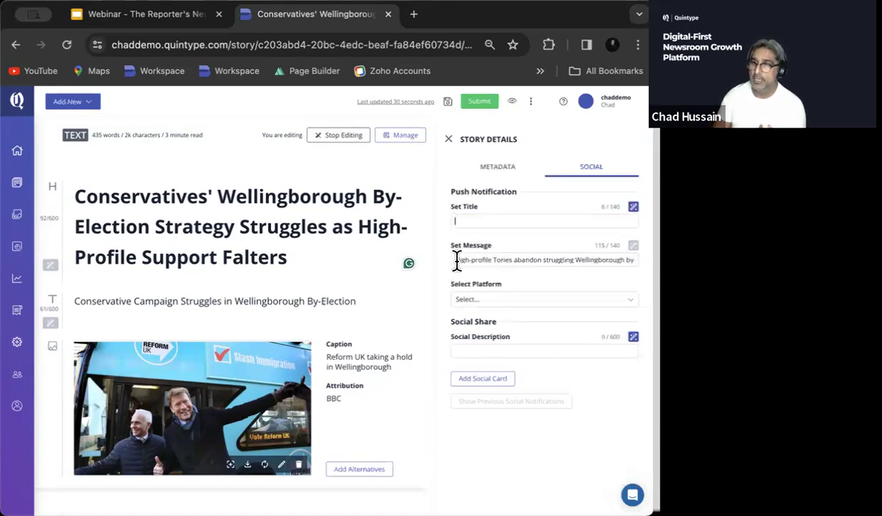
{"action": "left_click_drag", "start_coordinate": [454, 261], "coordinate": [639, 261]}
{"action": "key", "text": "BackSpace"}
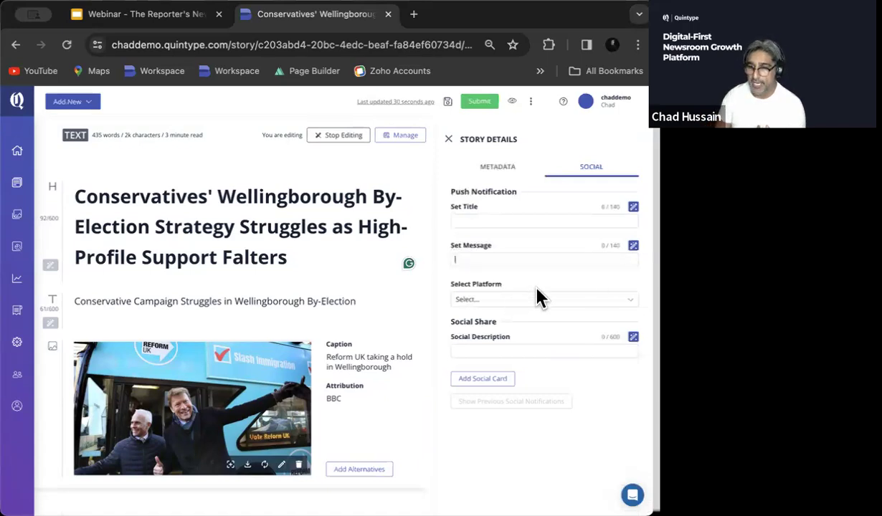
{"action": "left_click", "coordinate": [633, 207]}
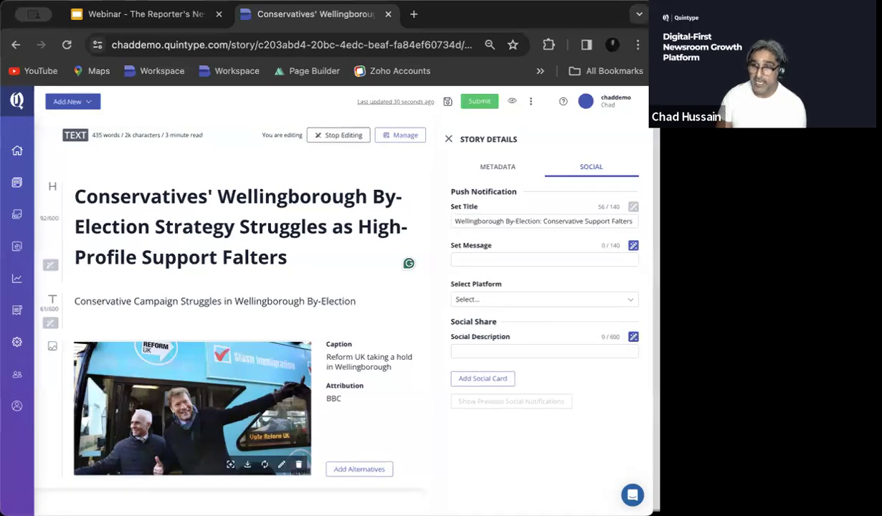
{"action": "left_click", "coordinate": [633, 245]}
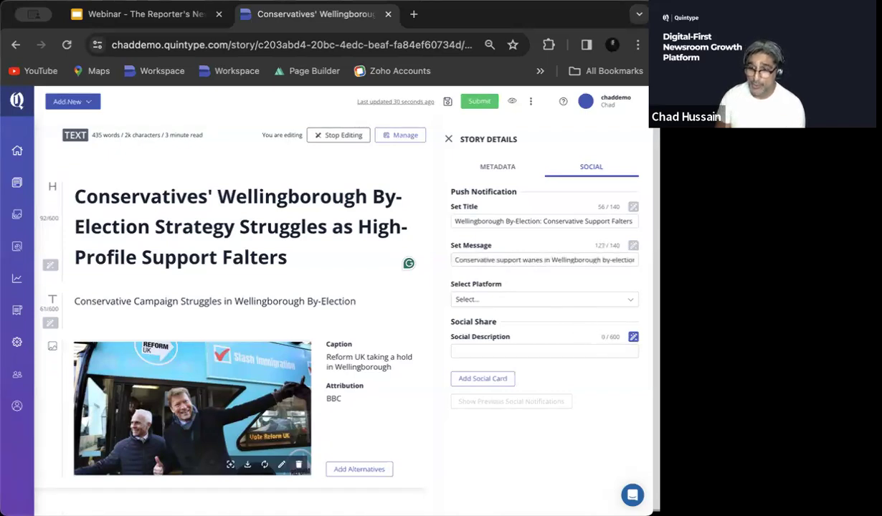
Generate an AI social description and trim it to 485 of 600 characters
{"action": "left_click", "coordinate": [633, 336]}
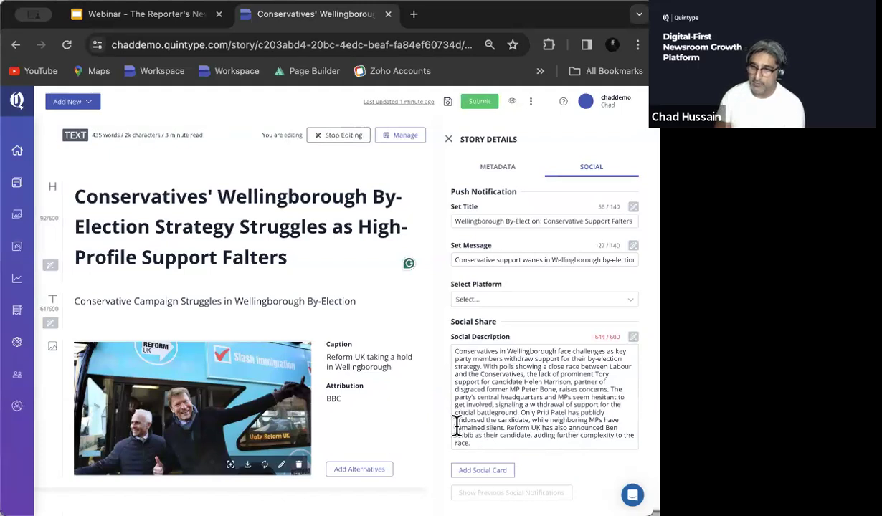
{"action": "left_click", "coordinate": [505, 434]}
{"action": "left_click_drag", "start_coordinate": [476, 436], "coordinate": [457, 409]}
{"action": "key", "text": "BackSpace"}
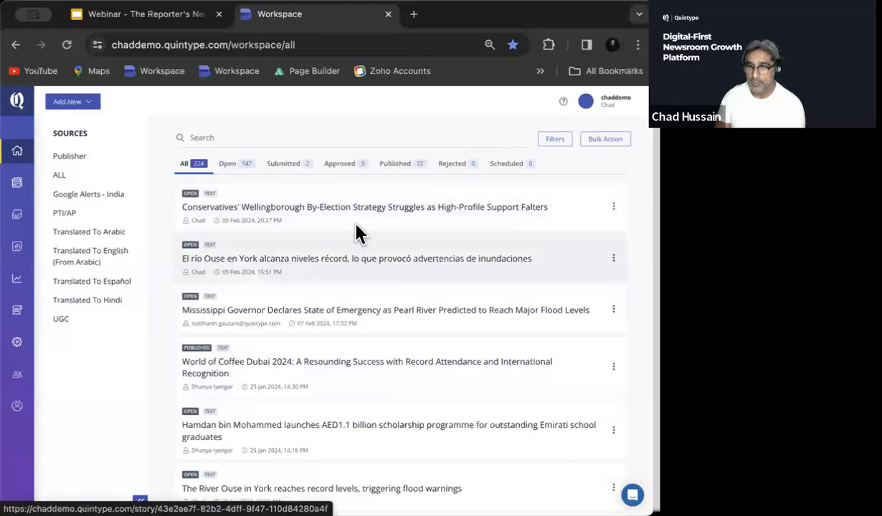
Start a Spanish translation of the Wellingborough story from its Workspace actions menu
{"action": "left_click", "coordinate": [614, 208]}
{"action": "mouse_move", "coordinate": [605, 238]}
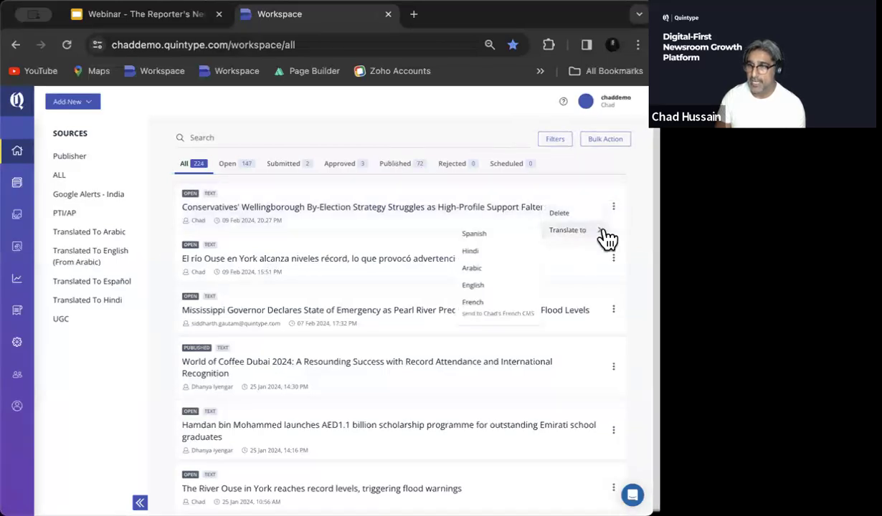
{"action": "left_click", "coordinate": [473, 237]}
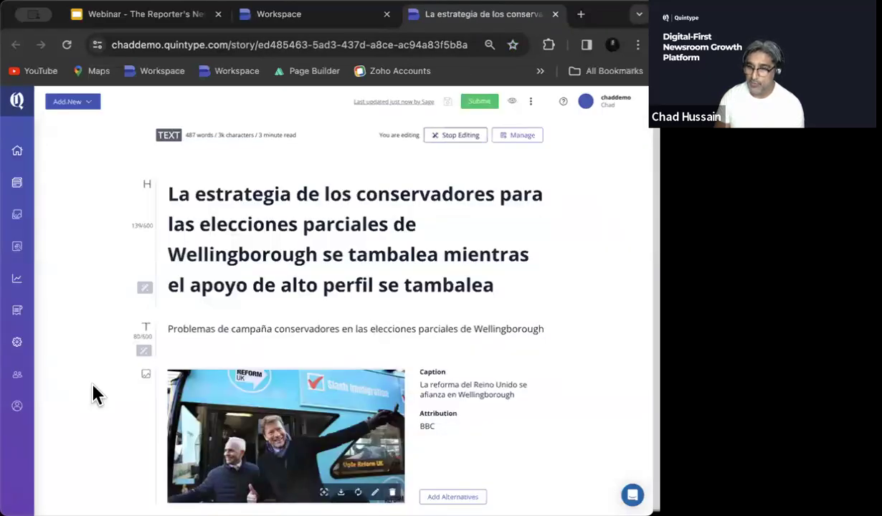
Review the Spanish story 'La estrategia de los conservadores…', then return to the Workspace story list
{"action": "scroll", "coordinate": [92, 386], "scroll_direction": "down", "scroll_amount": 1}
{"action": "scroll", "coordinate": [94, 387], "scroll_direction": "down", "scroll_amount": 15}
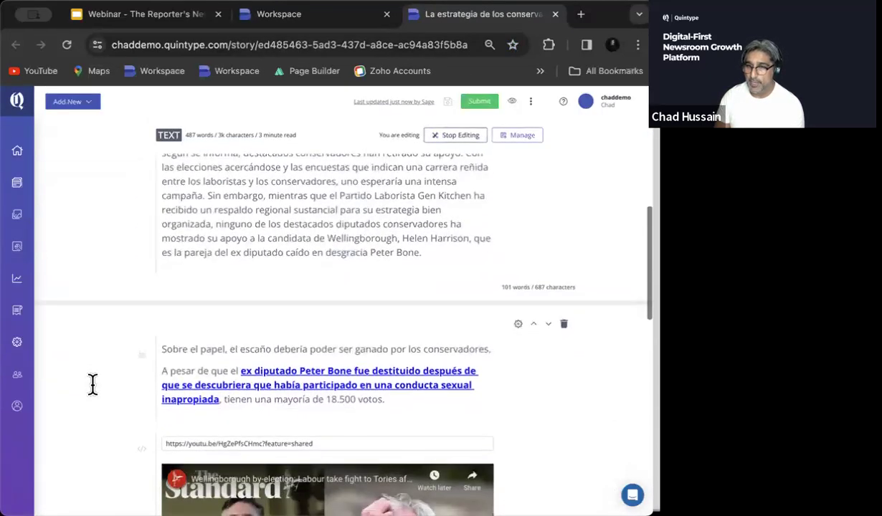
{"action": "scroll", "coordinate": [93, 391], "scroll_direction": "up", "scroll_amount": 15}
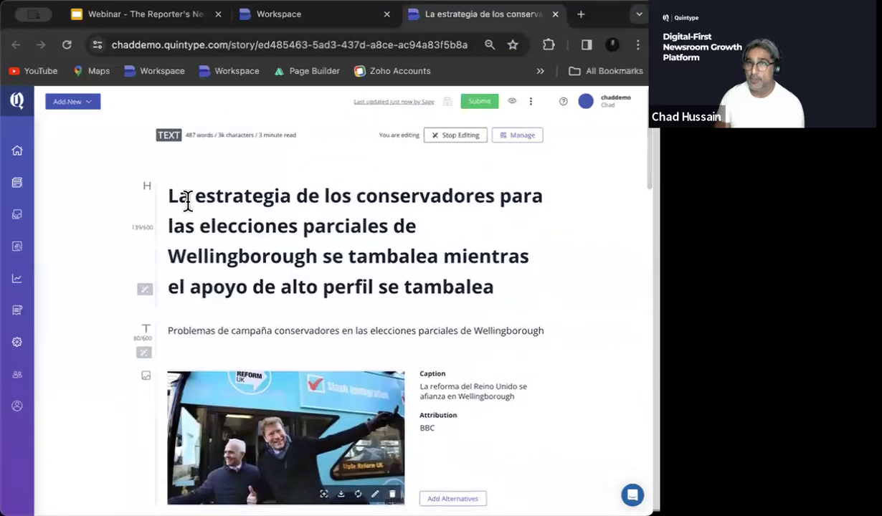
{"action": "left_click", "coordinate": [320, 18]}
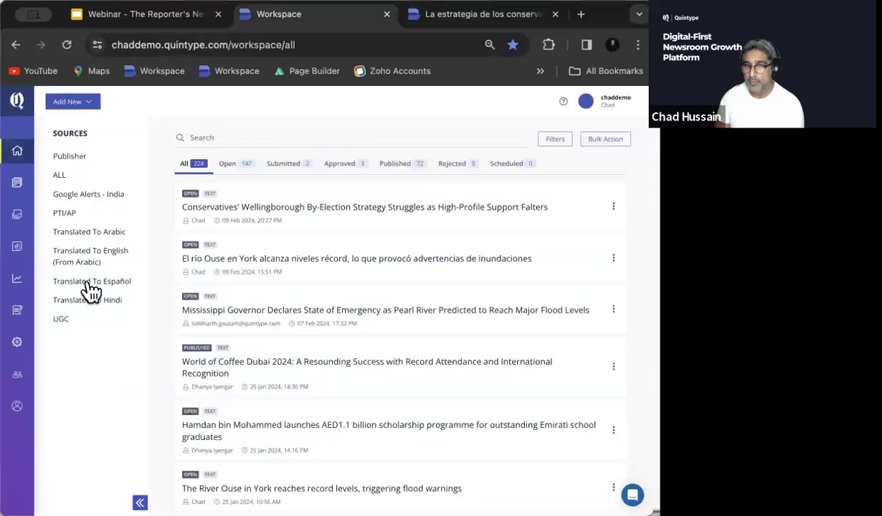
Filter the workspace to Translated To Español stories and open the Ouse flood story's Translate to options
{"action": "left_click", "coordinate": [87, 286]}
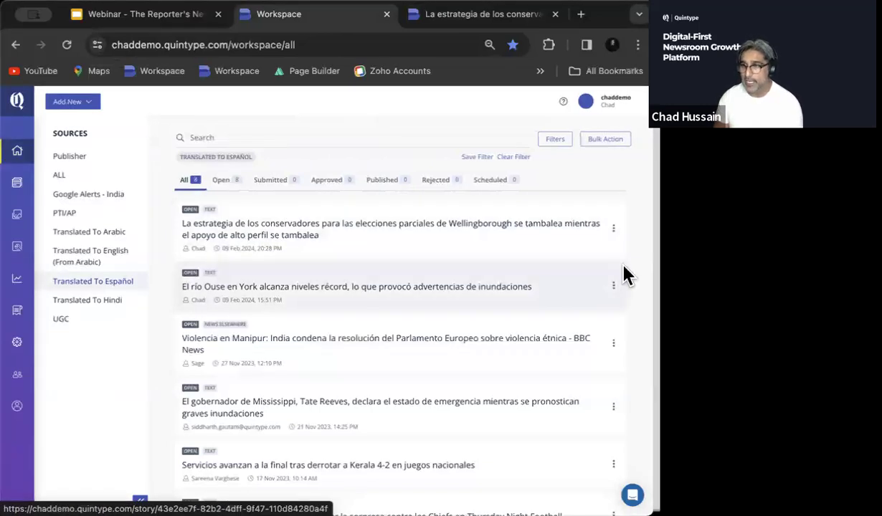
{"action": "left_click", "coordinate": [614, 289]}
{"action": "mouse_move", "coordinate": [601, 312]}
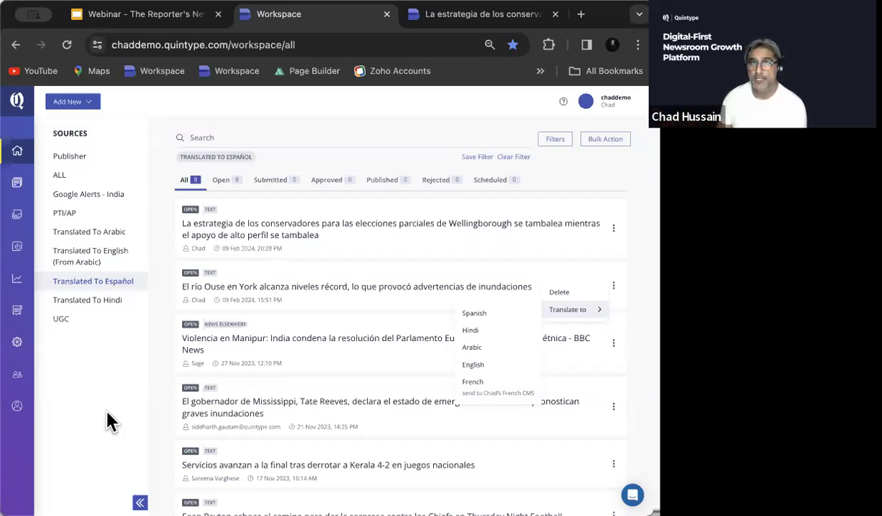
In the Webinar deck, advance through the AI feature slides to 'Tags, Headline and Subheadline'
{"action": "left_click", "coordinate": [167, 22]}
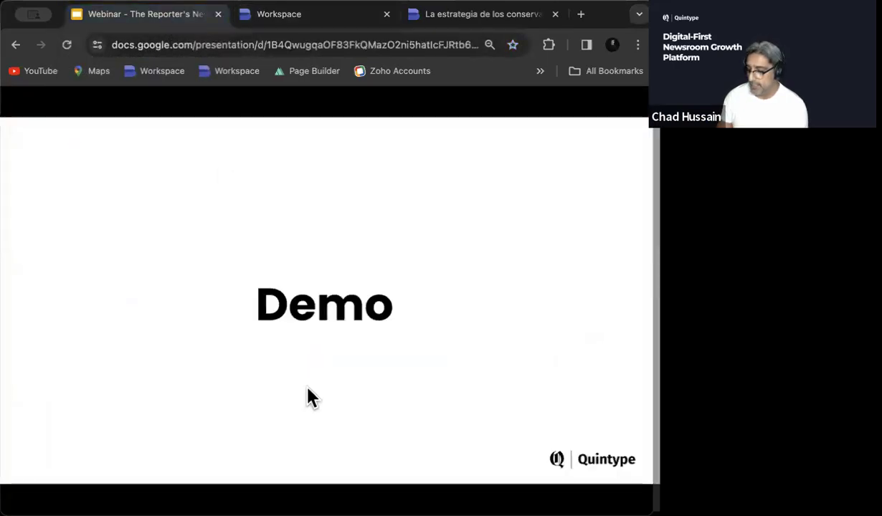
{"action": "key", "text": "Right"}
{"action": "key", "text": "Right"}
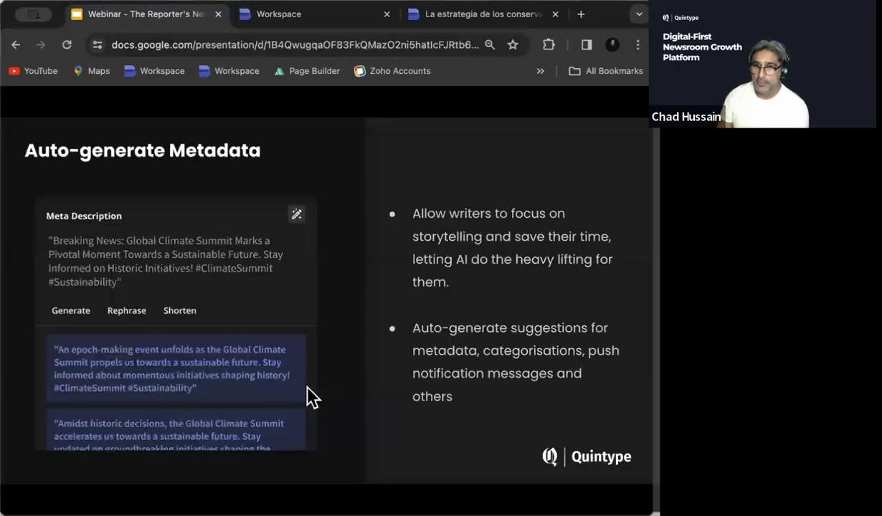
{"action": "key", "text": "Right"}
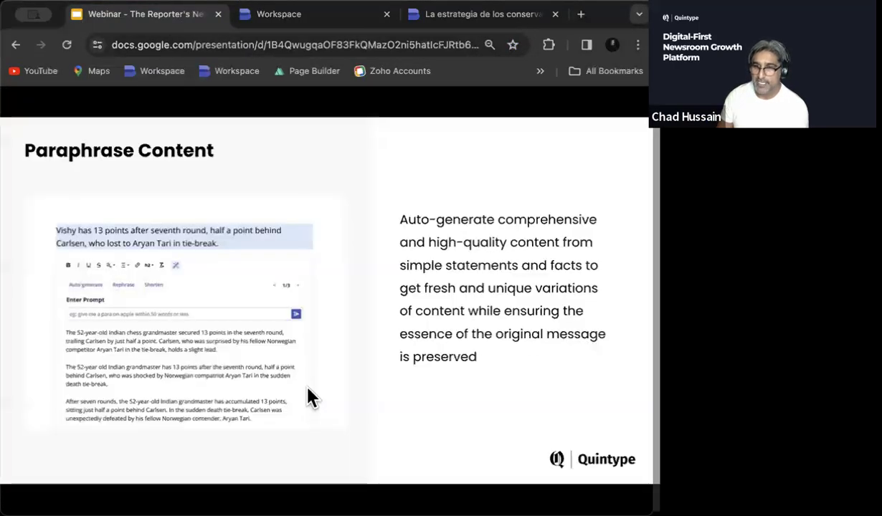
{"action": "key", "text": "Right"}
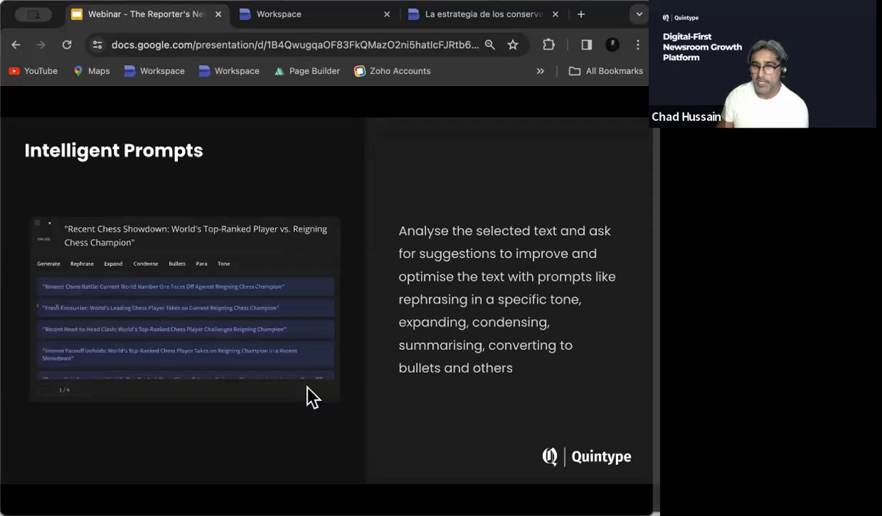
{"action": "key", "text": "Right"}
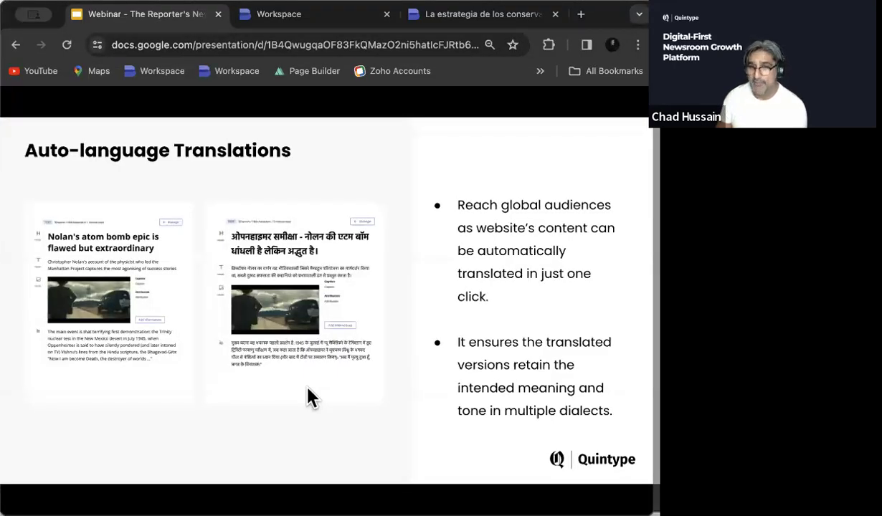
{"action": "key", "text": "Right"}
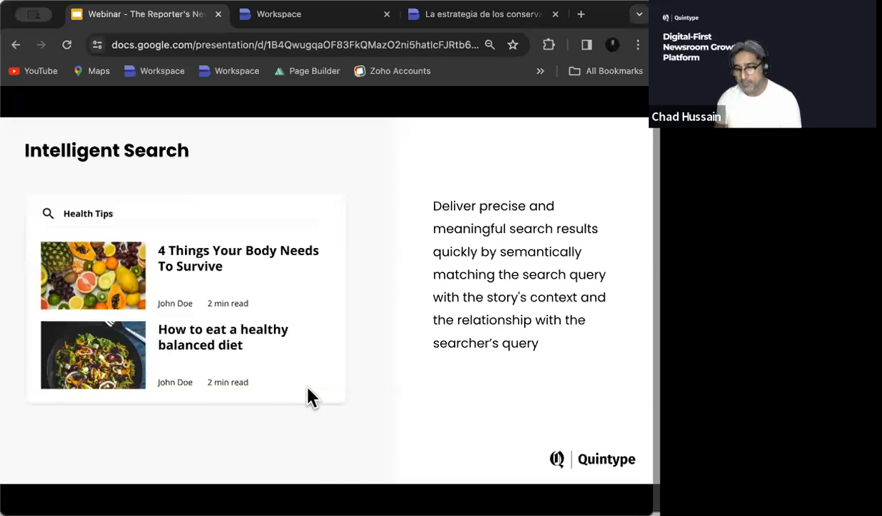
{"action": "key", "text": "Right"}
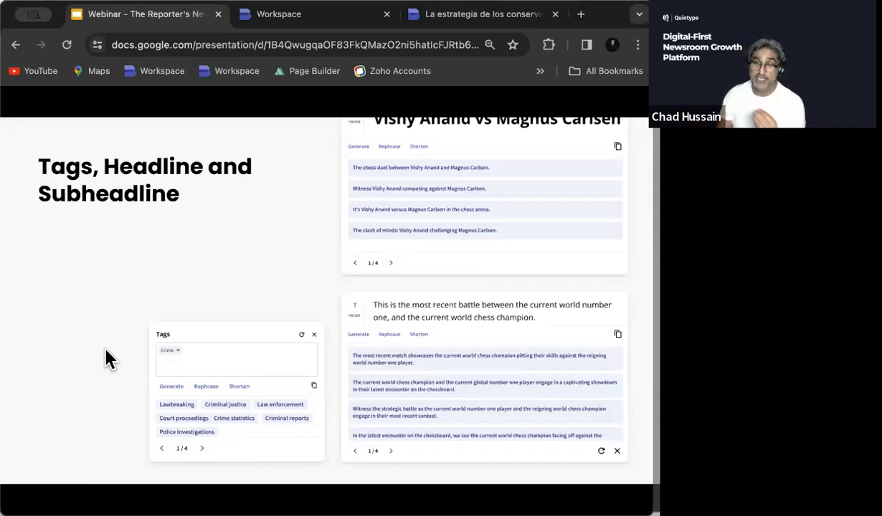
Advance past 'Participate in Experiments' to the upcoming news-industry conferences slide
{"action": "key", "text": "Right"}
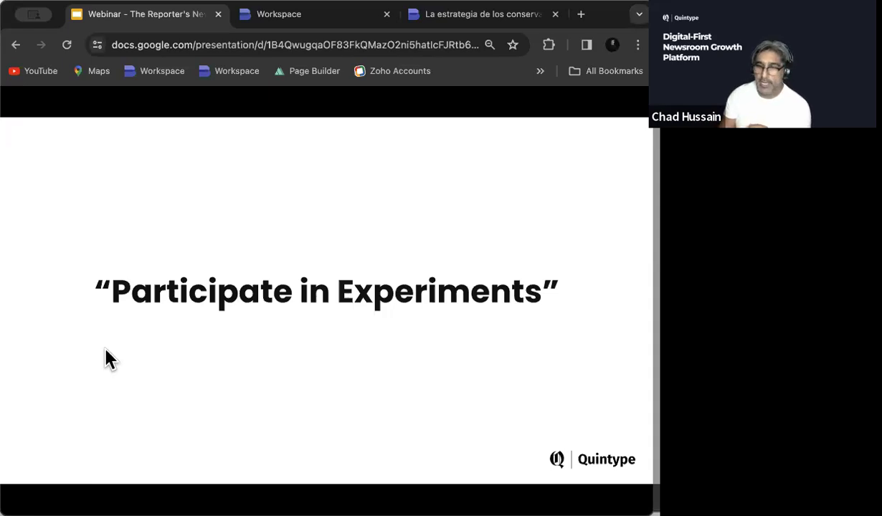
{"action": "key", "text": "Right"}
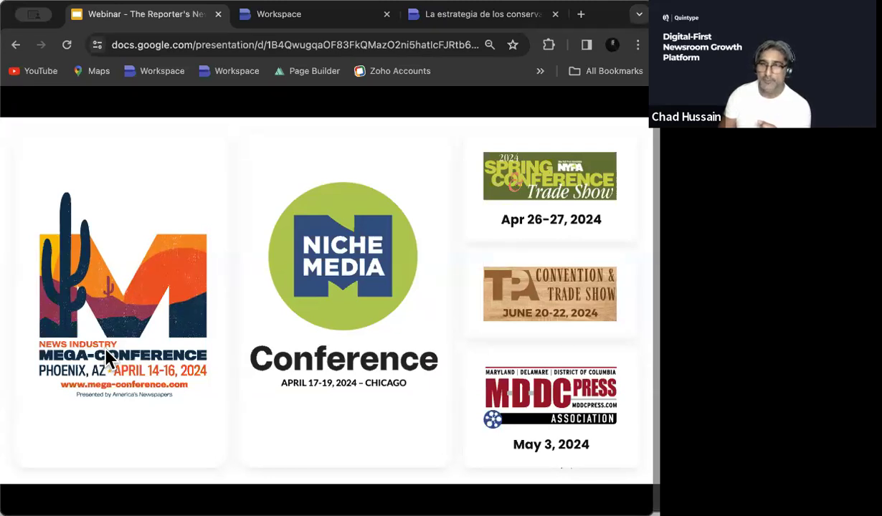
Advance to the closing Q&A slide with the Quintype logo
{"action": "key", "text": "Right"}
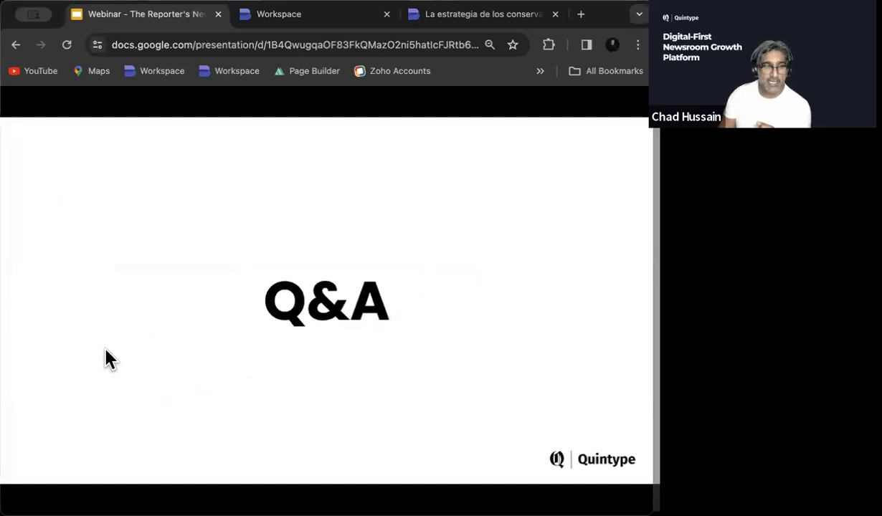